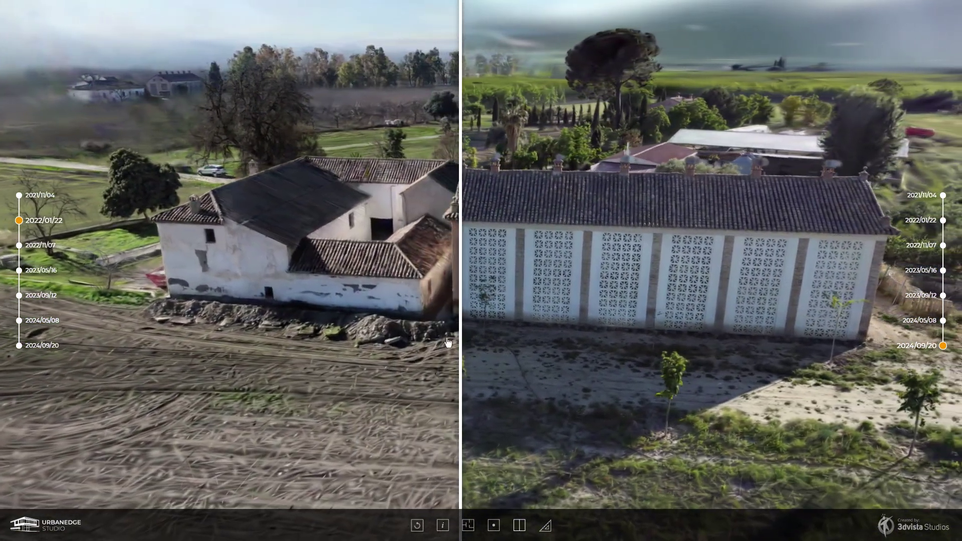
Step: Sweep the split divider back and forth across the 2022/01/22 and 2024/09/20 farmhouse scans
{"action": "left_click_drag", "start_coordinate": [461, 347], "coordinate": [795, 312]}
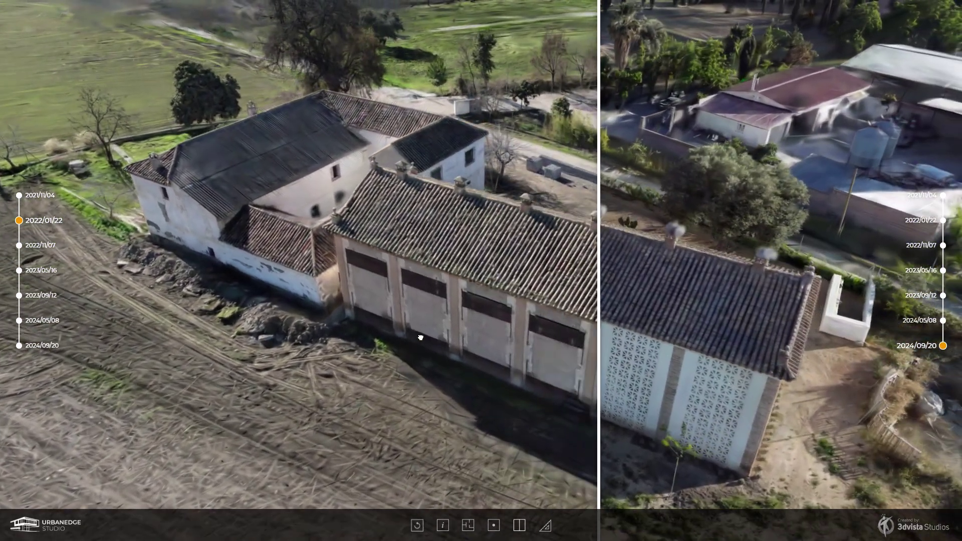
{"action": "left_click_drag", "start_coordinate": [604, 304], "coordinate": [621, 291]}
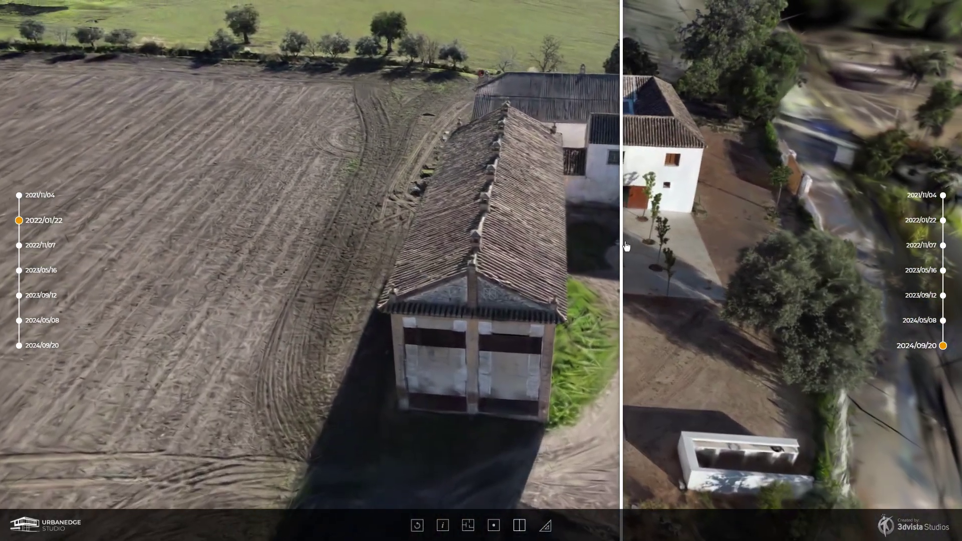
{"action": "left_click_drag", "start_coordinate": [626, 246], "coordinate": [647, 262]}
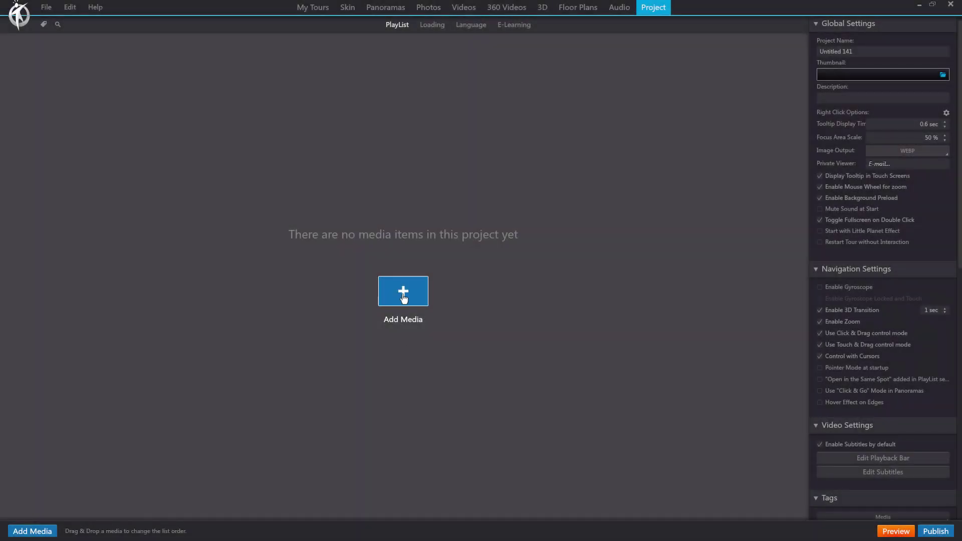
Step: Preview the Import Gaussian Splatting Fly-Over steps, cancel without importing, and minimise 3DVista
{"action": "left_click", "coordinate": [403, 296]}
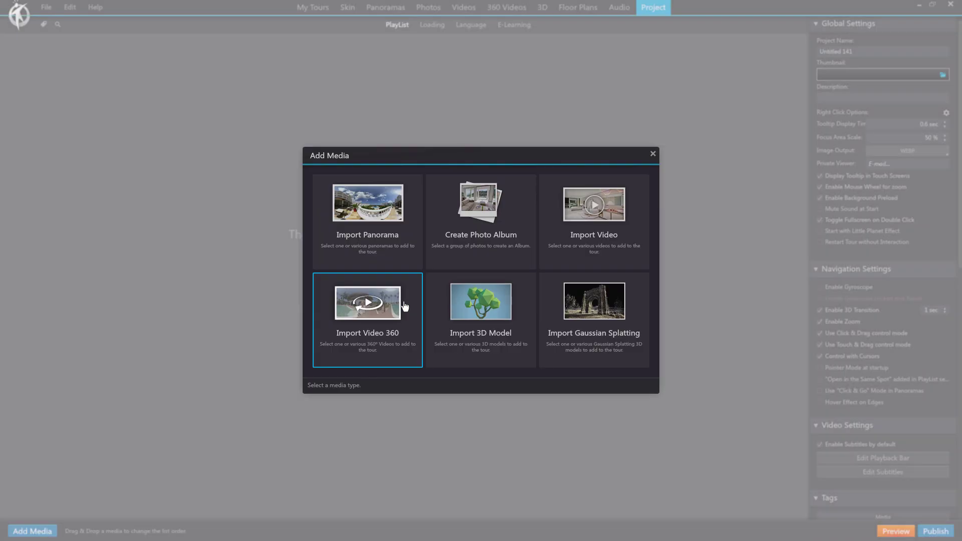
{"action": "left_click", "coordinate": [616, 320]}
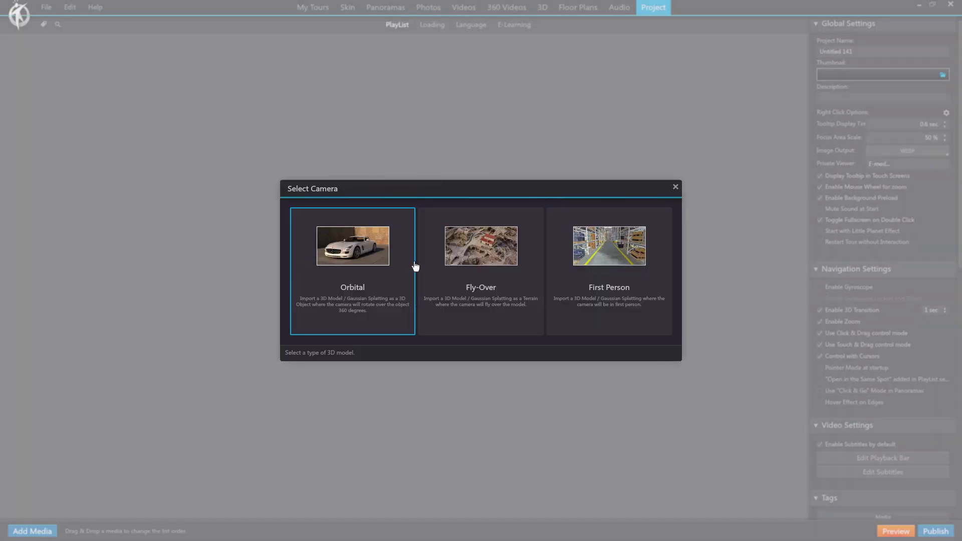
{"action": "left_click", "coordinate": [468, 248]}
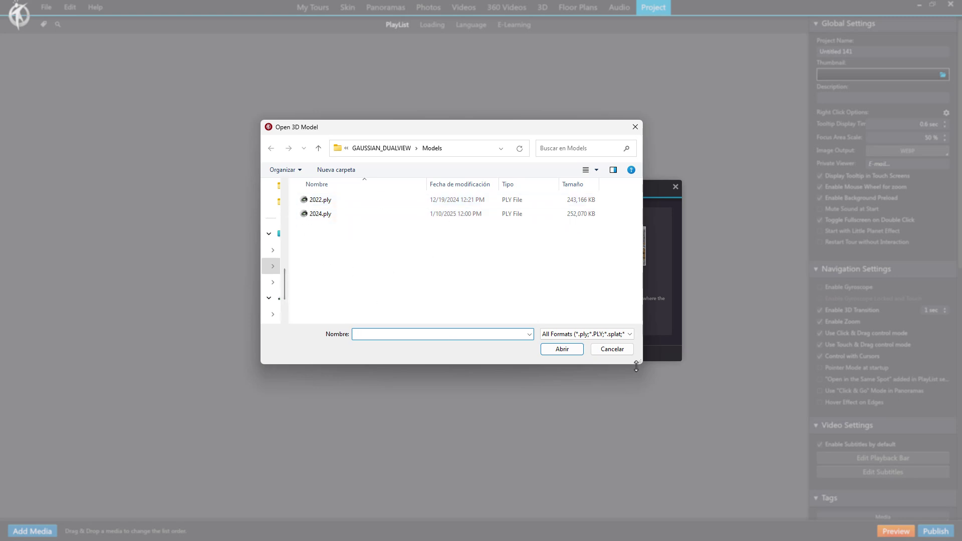
{"action": "left_click", "coordinate": [629, 352]}
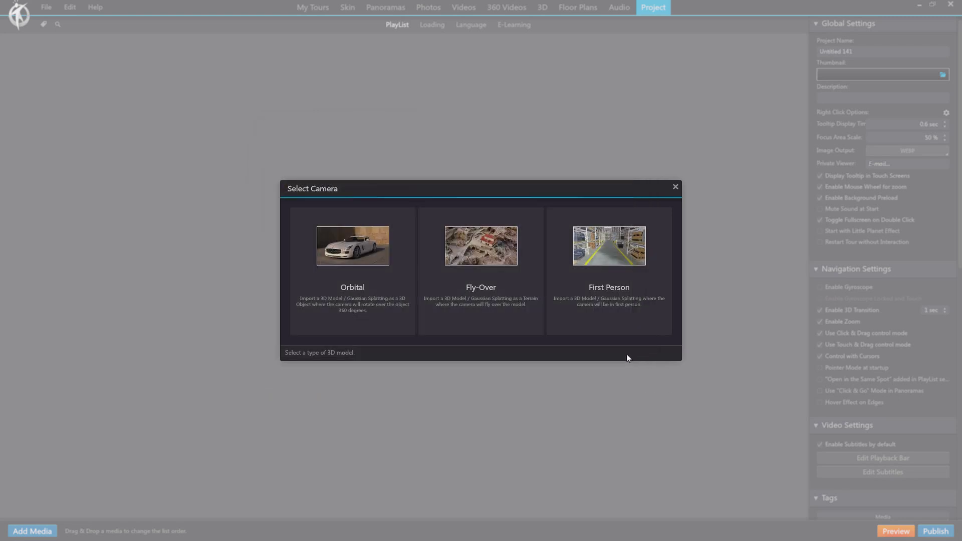
{"action": "left_click", "coordinate": [675, 188]}
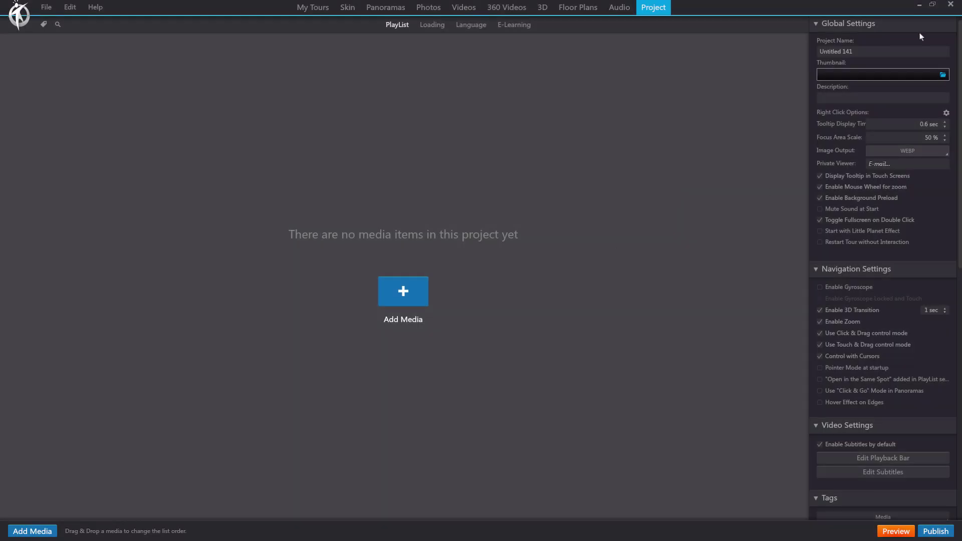
{"action": "left_click", "coordinate": [920, 5]}
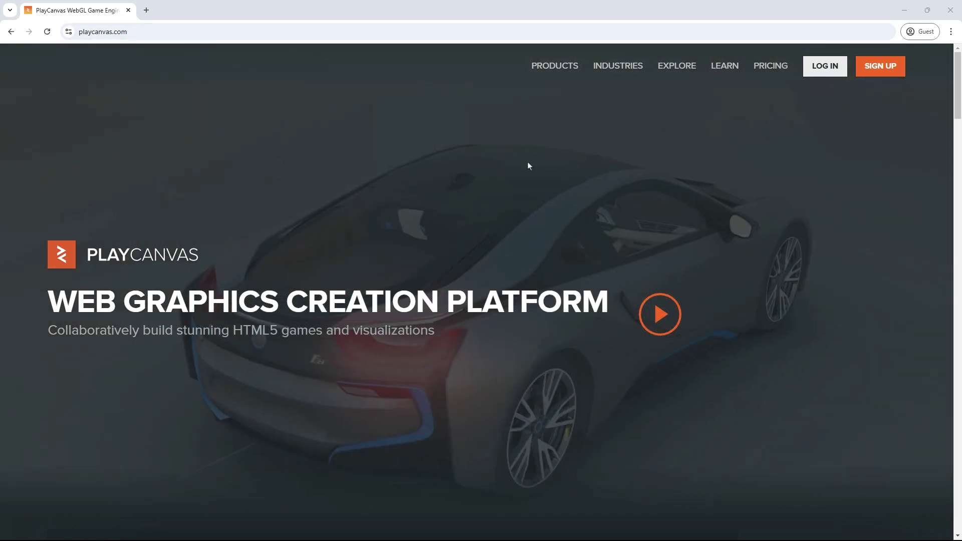
Step: Go from PlayCanvas PRODUCTS to the SuperSplat page and launch the editor in a new tab
{"action": "mouse_move", "coordinate": [559, 74]}
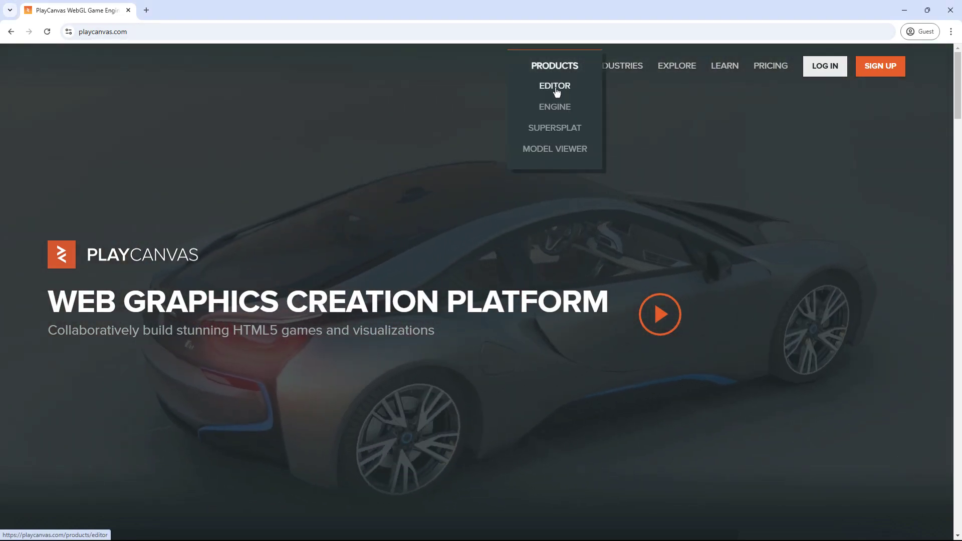
{"action": "left_click", "coordinate": [553, 130]}
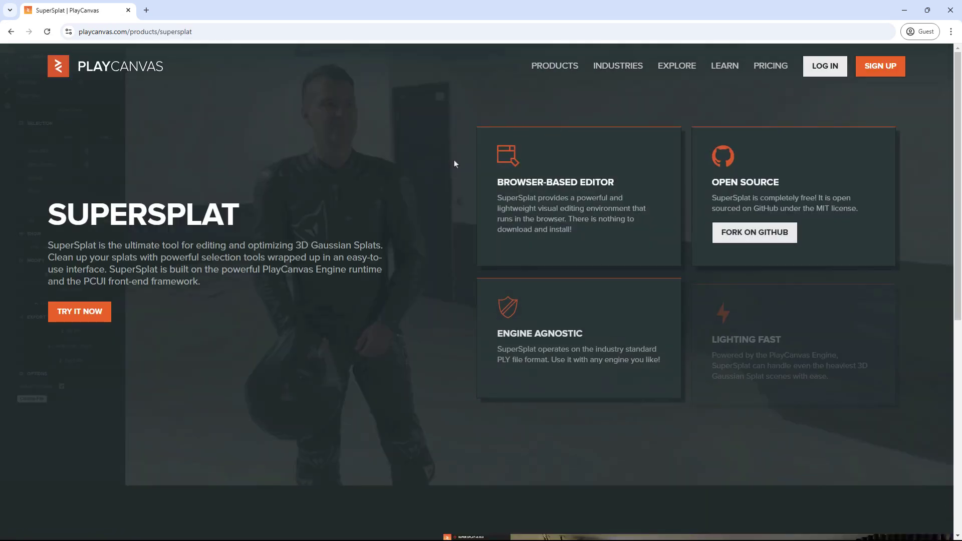
{"action": "left_click", "coordinate": [81, 317]}
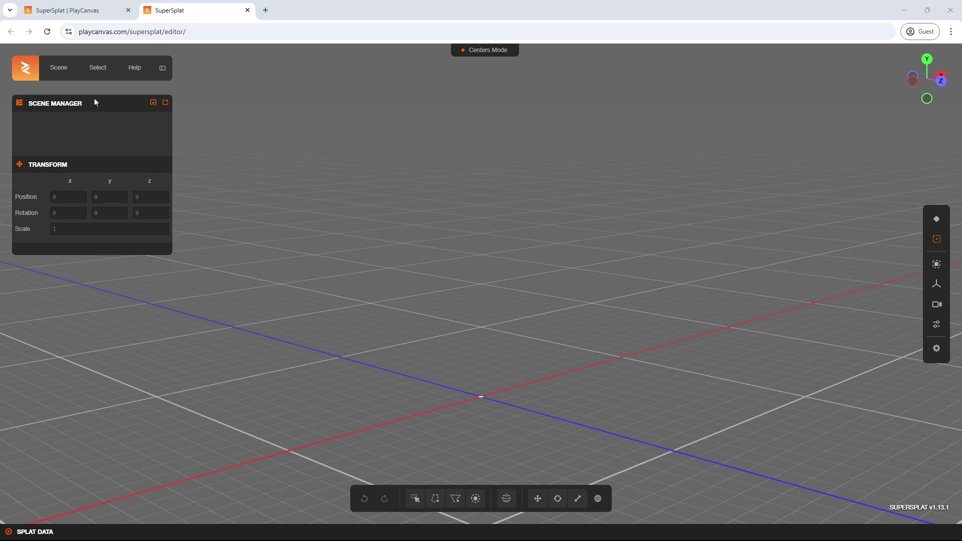
Step: Import the 2022.ply and 2024.ply farmhouse splats into the SuperSplat scene
{"action": "left_click", "coordinate": [63, 69]}
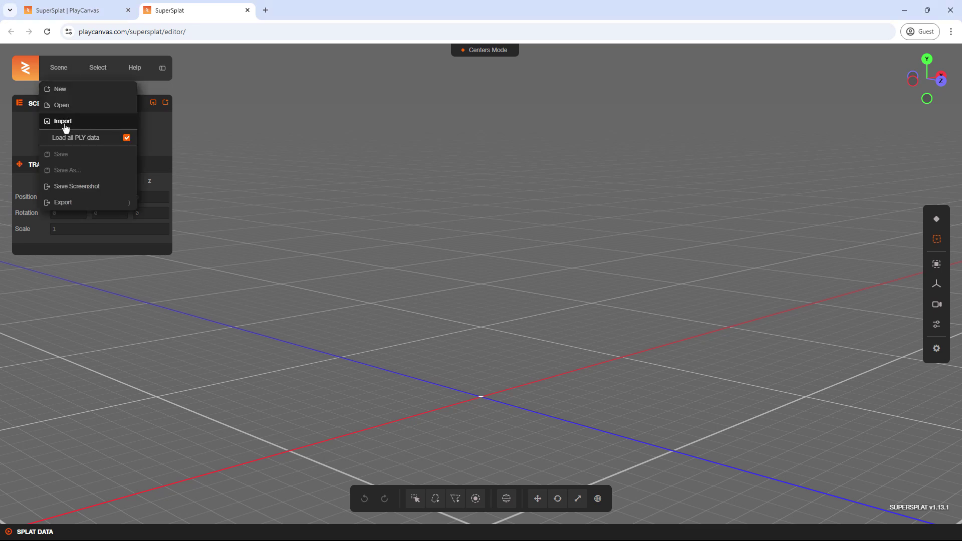
{"action": "left_click", "coordinate": [63, 122]}
{"action": "left_click", "coordinate": [405, 208]}
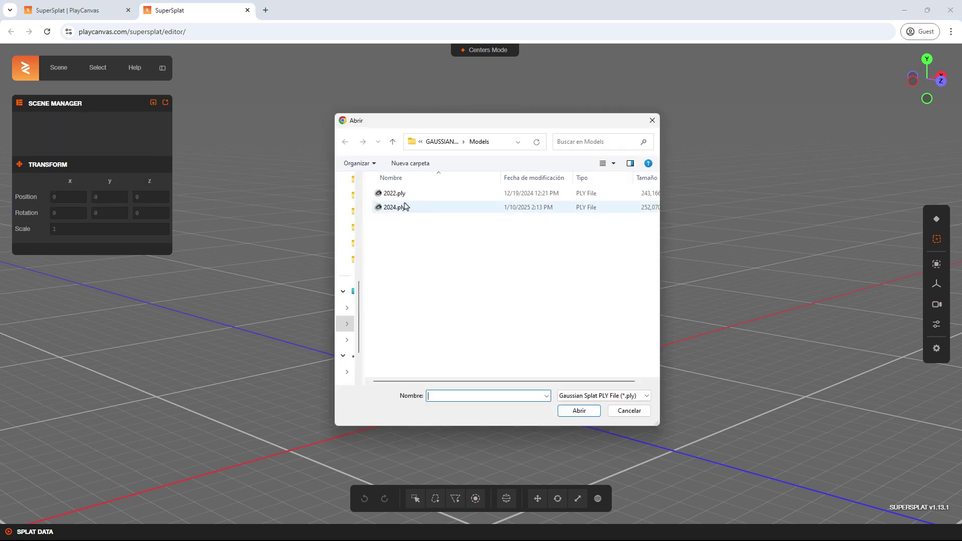
{"action": "key", "text": "ctrl+a"}
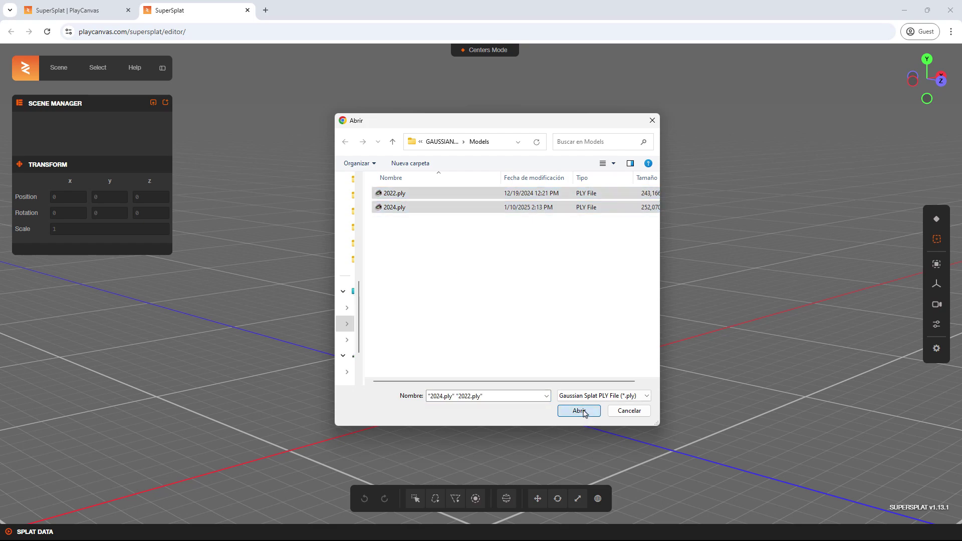
{"action": "left_click", "coordinate": [583, 410]}
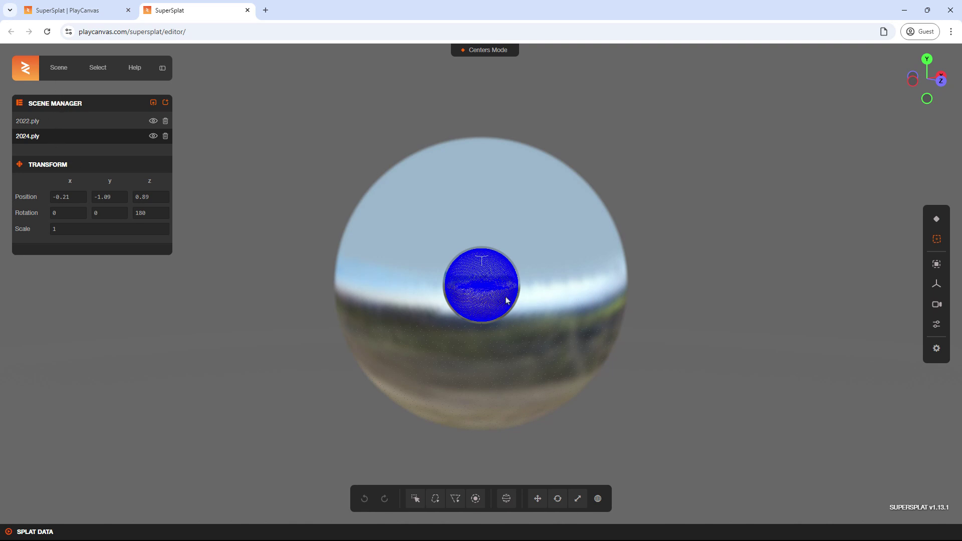
Step: Zoom in, toggle 2024.ply's visibility to compare it with 2022.ply, then frame the selection
{"action": "scroll", "coordinate": [506, 300], "scroll_direction": "up", "scroll_amount": 10}
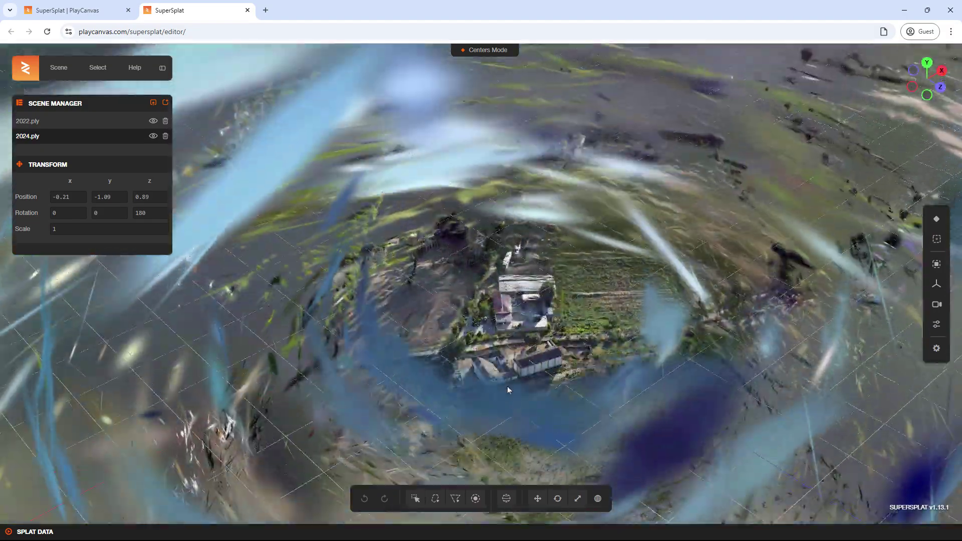
{"action": "scroll", "coordinate": [552, 288], "scroll_direction": "up", "scroll_amount": 10}
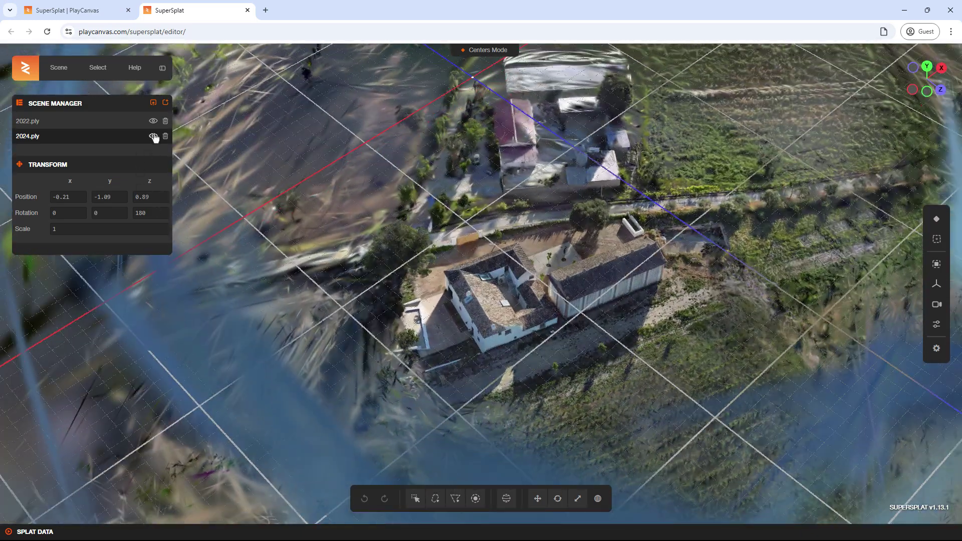
{"action": "left_click", "coordinate": [153, 136]}
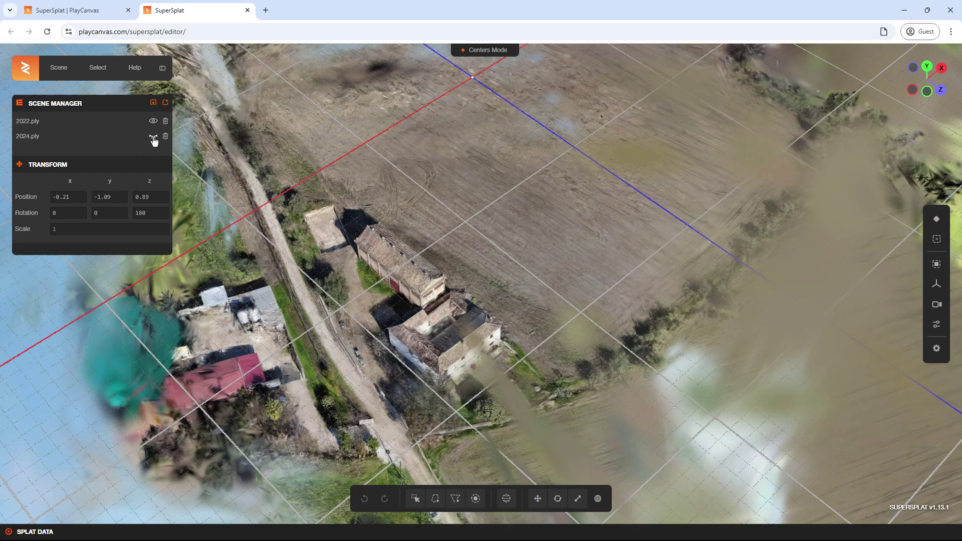
{"action": "left_click", "coordinate": [154, 138]}
{"action": "left_click", "coordinate": [153, 138]}
{"action": "left_click", "coordinate": [153, 137]}
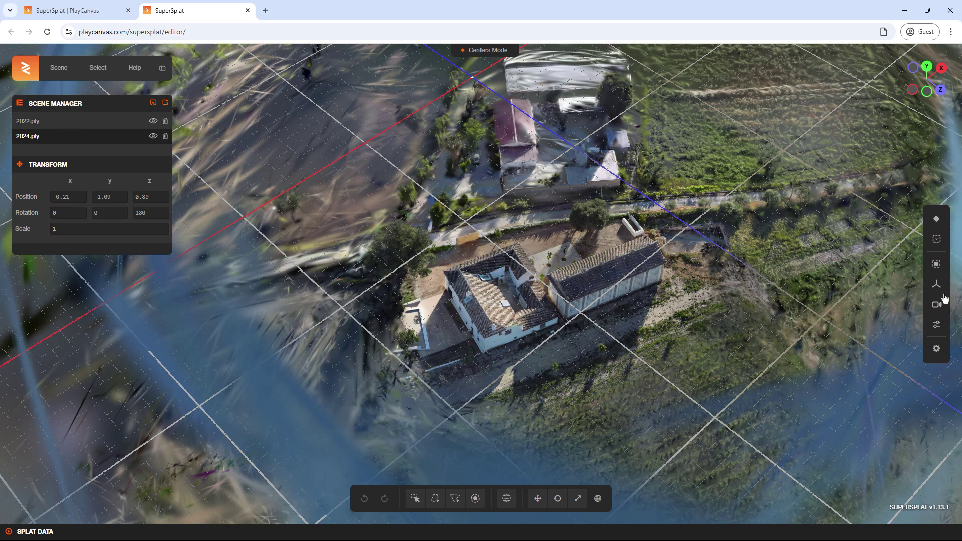
{"action": "left_click", "coordinate": [937, 265]}
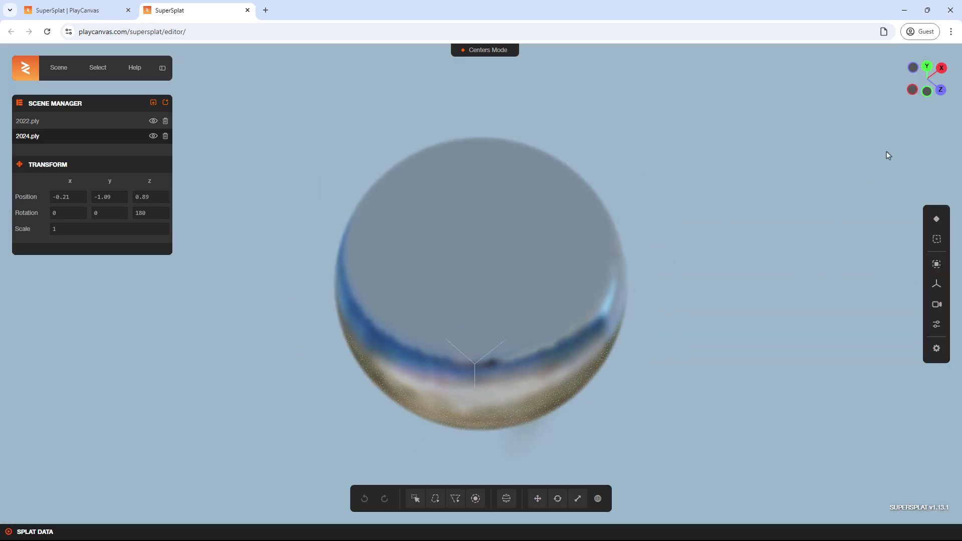
Step: Switch to a top-down view, compare the two splats, and select 2024.ply
{"action": "left_click", "coordinate": [927, 69]}
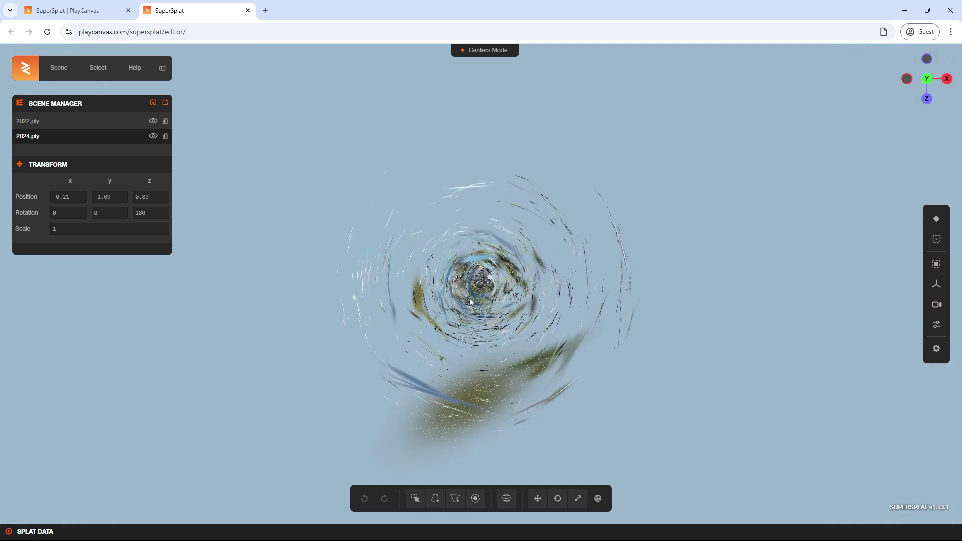
{"action": "scroll", "coordinate": [482, 295], "scroll_direction": "up", "scroll_amount": 5}
{"action": "scroll", "coordinate": [482, 295], "scroll_direction": "up", "scroll_amount": 6}
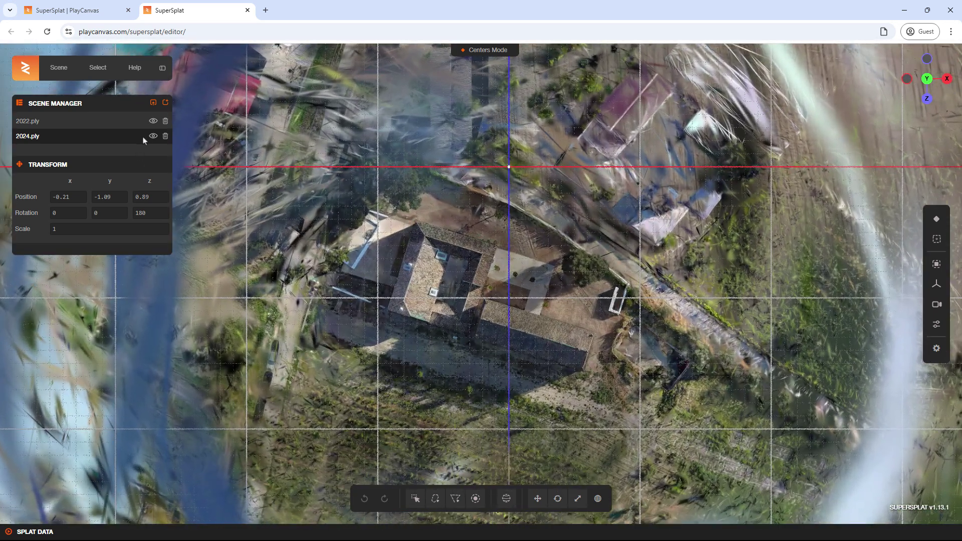
{"action": "left_click", "coordinate": [153, 135]}
{"action": "left_click", "coordinate": [138, 122]}
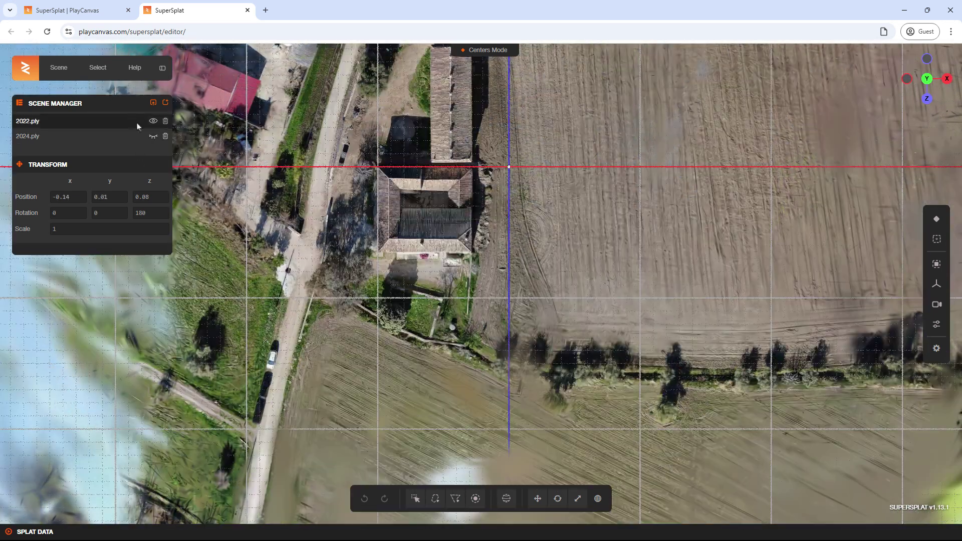
{"action": "scroll", "coordinate": [321, 180], "scroll_direction": "up", "scroll_amount": 2}
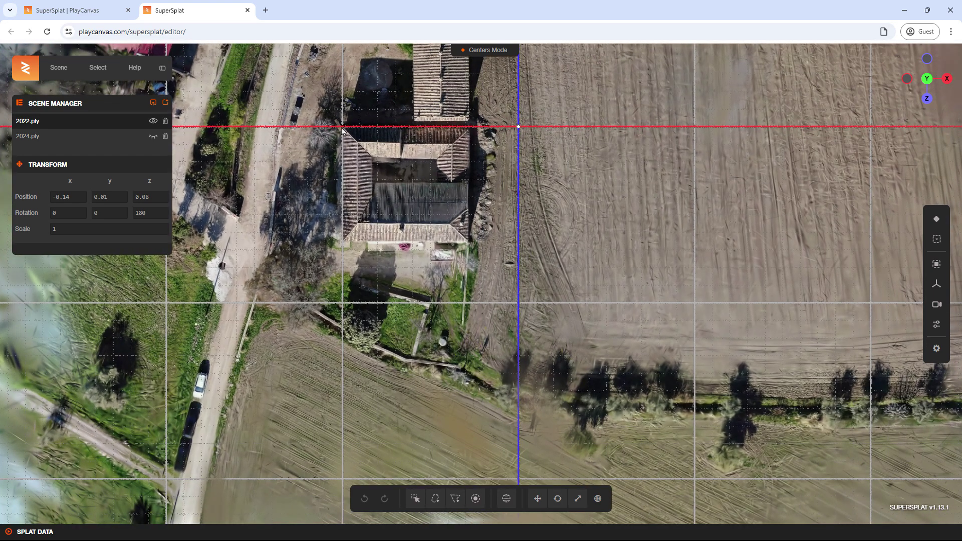
{"action": "left_click", "coordinate": [153, 137]}
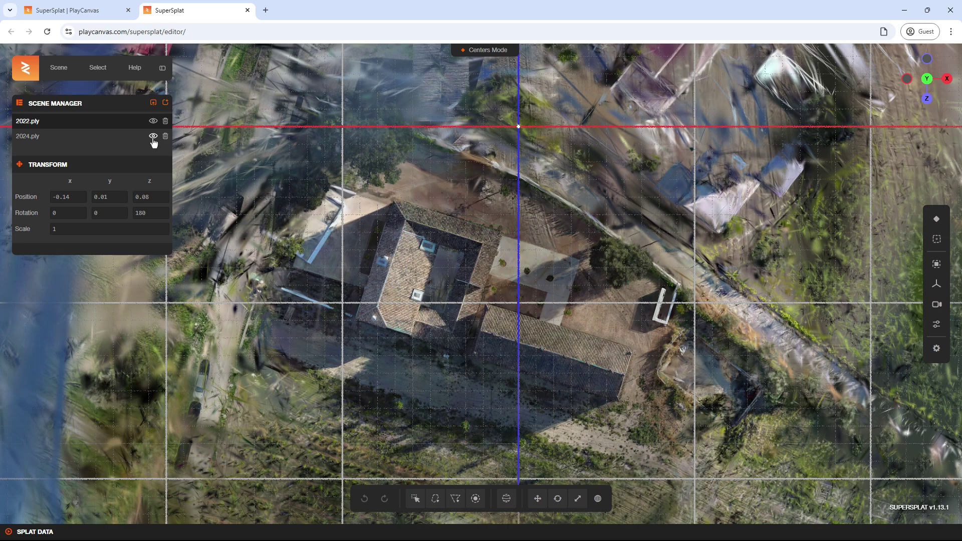
{"action": "left_click", "coordinate": [94, 137]}
Step: Adjust 2024.ply's y rotation to about -72.2 and check it against the 2022 scan
{"action": "mouse_move", "coordinate": [121, 213]}
{"action": "left_mouse_down"}
{"action": "mouse_move", "coordinate": [73, 213]}
{"action": "mouse_move", "coordinate": [120, 213]}
{"action": "left_mouse_up"}
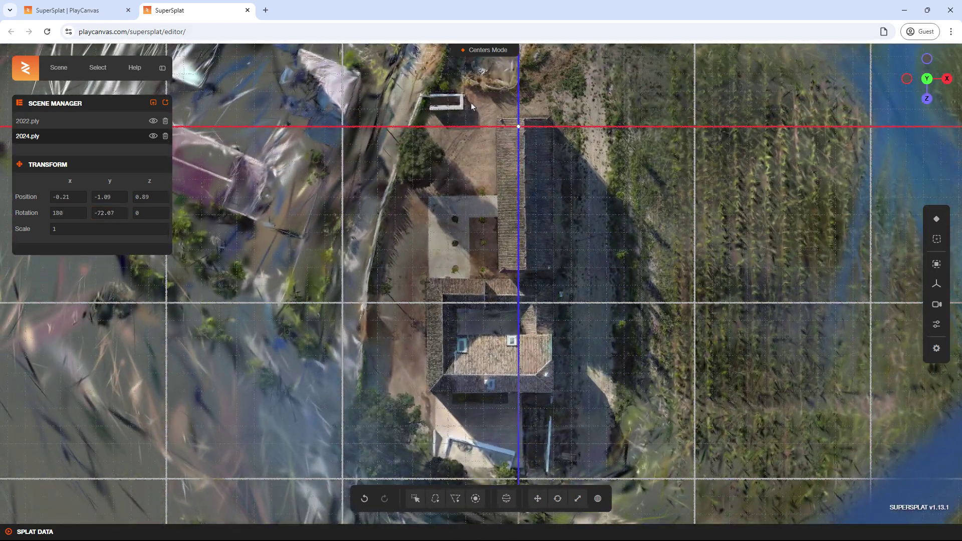
{"action": "left_click", "coordinate": [121, 211]}
{"action": "left_click_drag", "start_coordinate": [121, 213], "coordinate": [121, 213]}
{"action": "left_click", "coordinate": [157, 139]}
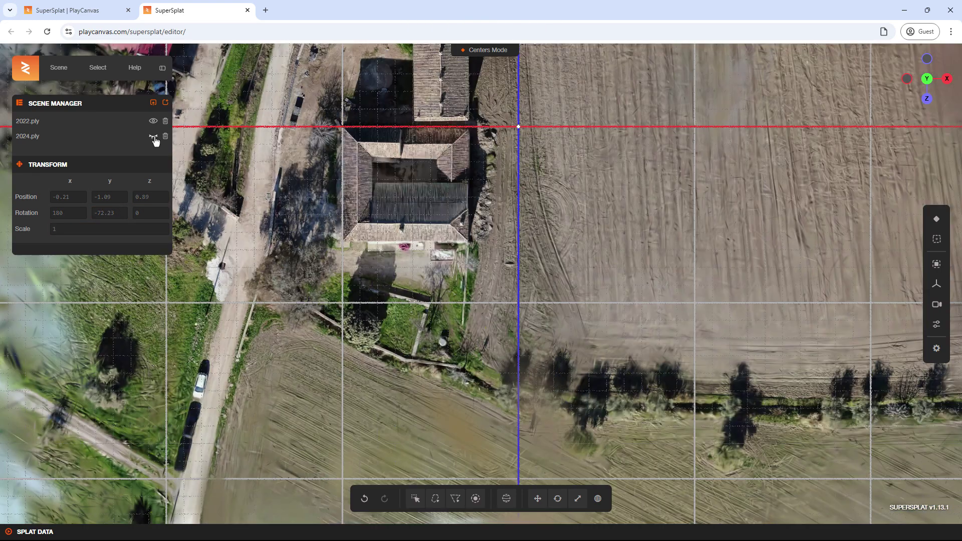
{"action": "left_click", "coordinate": [156, 140]}
Step: Slide 2024.ply to x -0.68 and z 0.02 so it overlays the 2022 farmhouse
{"action": "left_click_drag", "start_coordinate": [121, 197], "coordinate": [121, 197]}
{"action": "left_click_drag", "start_coordinate": [80, 197], "coordinate": [80, 197]}
{"action": "left_click_drag", "start_coordinate": [161, 197], "coordinate": [80, 197]}
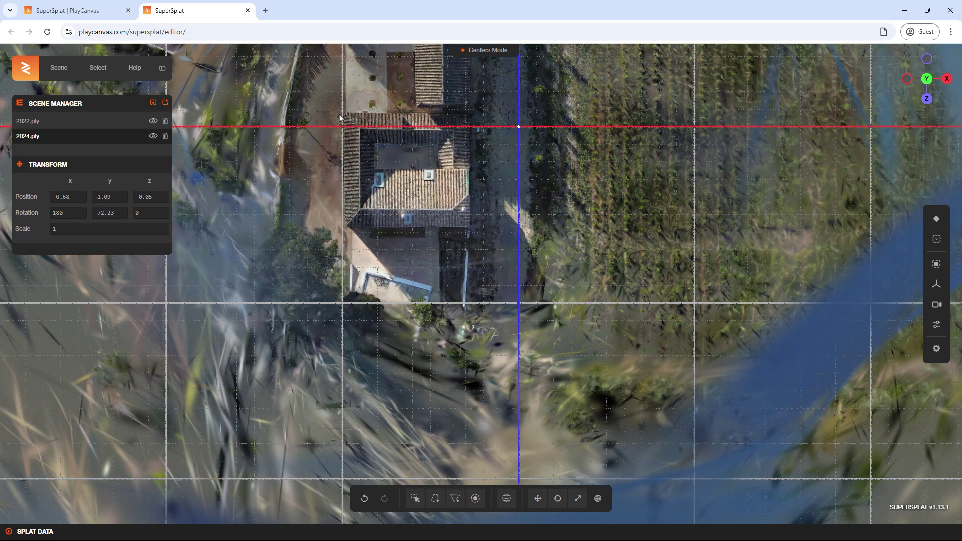
{"action": "left_click_drag", "start_coordinate": [162, 197], "coordinate": [162, 197]}
{"action": "left_click_drag", "start_coordinate": [451, 200], "coordinate": [500, 176]}
{"action": "middle_click_drag", "start_coordinate": [500, 176], "coordinate": [548, 269]}
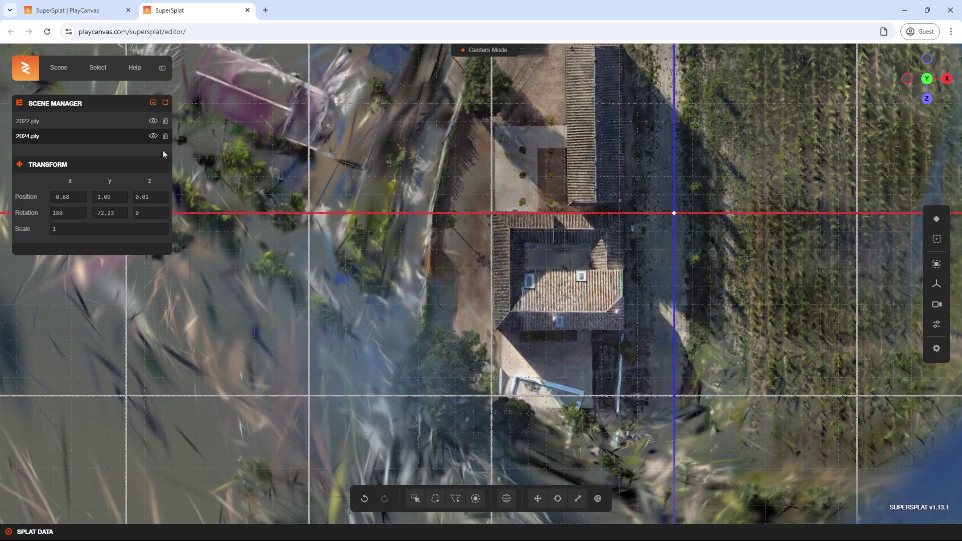
{"action": "left_click", "coordinate": [153, 137]}
{"action": "left_click", "coordinate": [153, 137]}
{"action": "left_click_drag", "start_coordinate": [629, 352], "coordinate": [529, 245]}
Step: Snap to a side view along X and tilt down to the farmhouse buildings
{"action": "scroll", "coordinate": [597, 362], "scroll_direction": "up", "scroll_amount": 5}
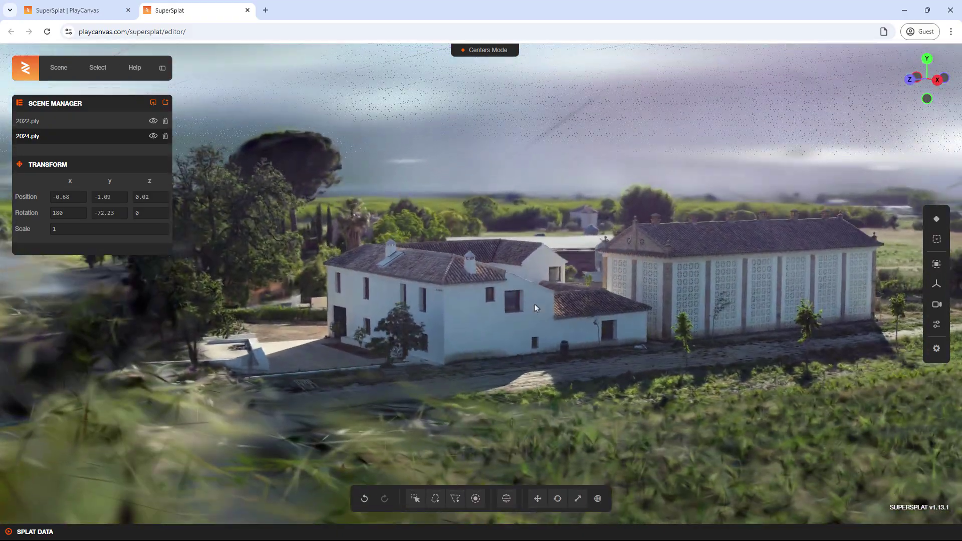
{"action": "left_click", "coordinate": [153, 135]}
{"action": "left_click", "coordinate": [153, 136]}
{"action": "left_click", "coordinate": [933, 83]}
{"action": "left_click", "coordinate": [937, 85]}
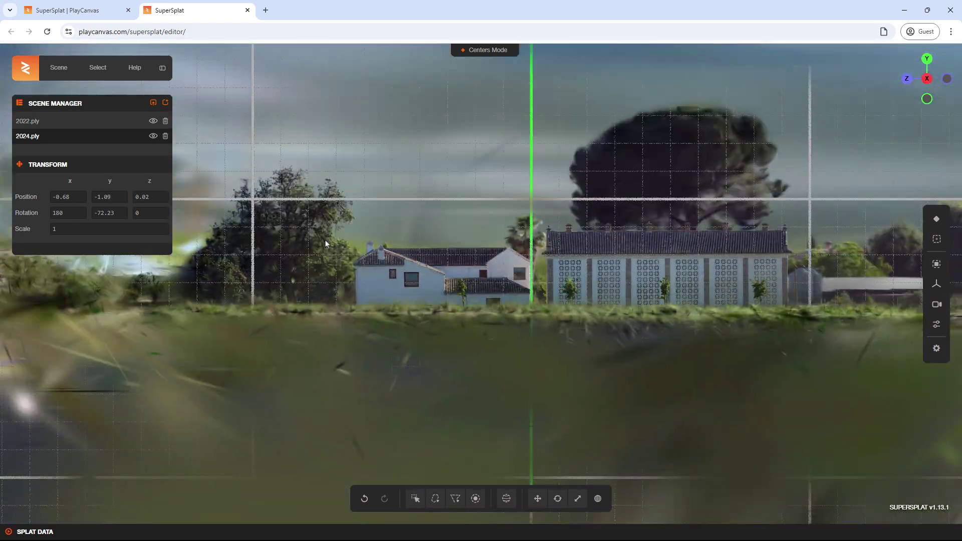
{"action": "scroll", "coordinate": [469, 247], "scroll_direction": "up", "scroll_amount": 3}
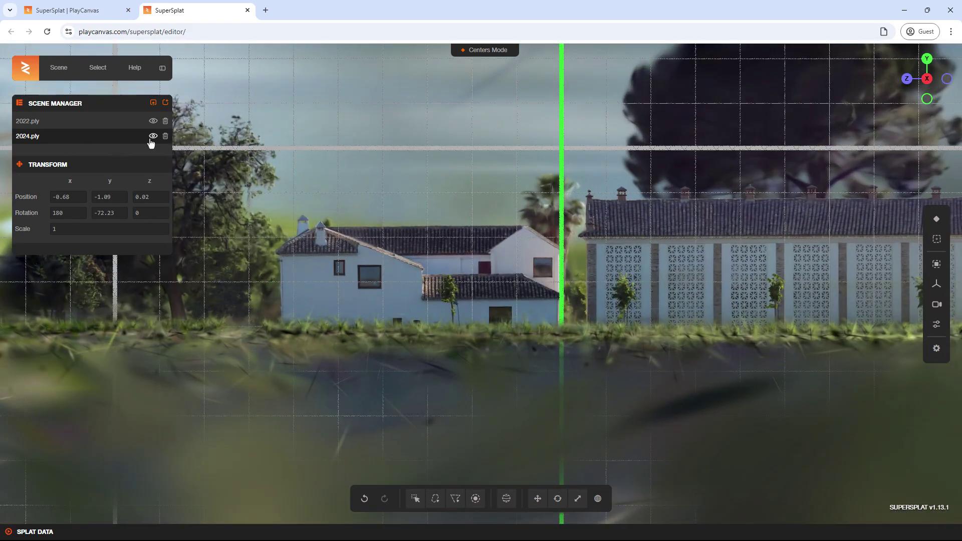
{"action": "left_click", "coordinate": [153, 135]}
{"action": "left_click_drag", "start_coordinate": [320, 354], "coordinate": [177, 164]}
{"action": "left_click", "coordinate": [153, 135]}
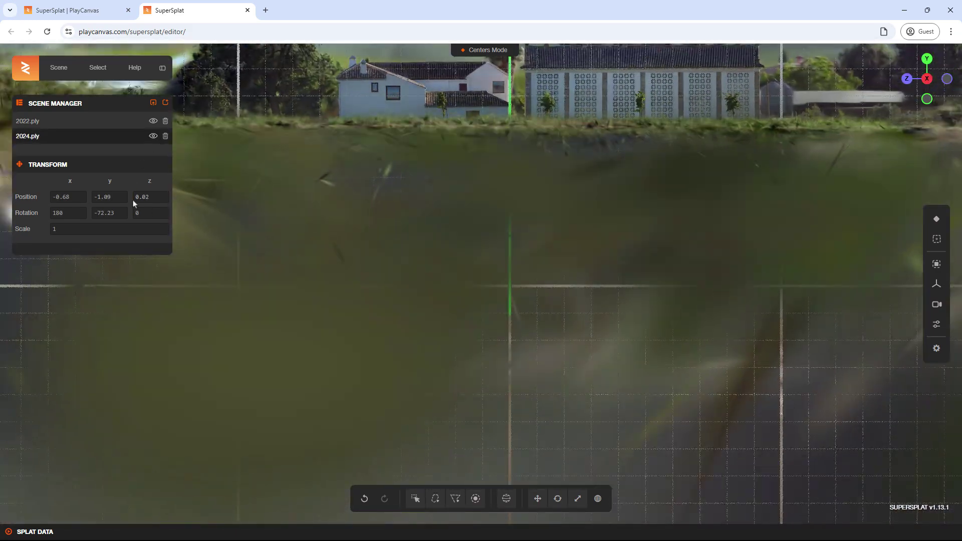
Step: Lower 2024.ply to y -1.95 and compare it against the older 2022 house
{"action": "left_click_drag", "start_coordinate": [122, 196], "coordinate": [146, 160]}
{"action": "scroll", "coordinate": [408, 348], "scroll_direction": "up", "scroll_amount": 5}
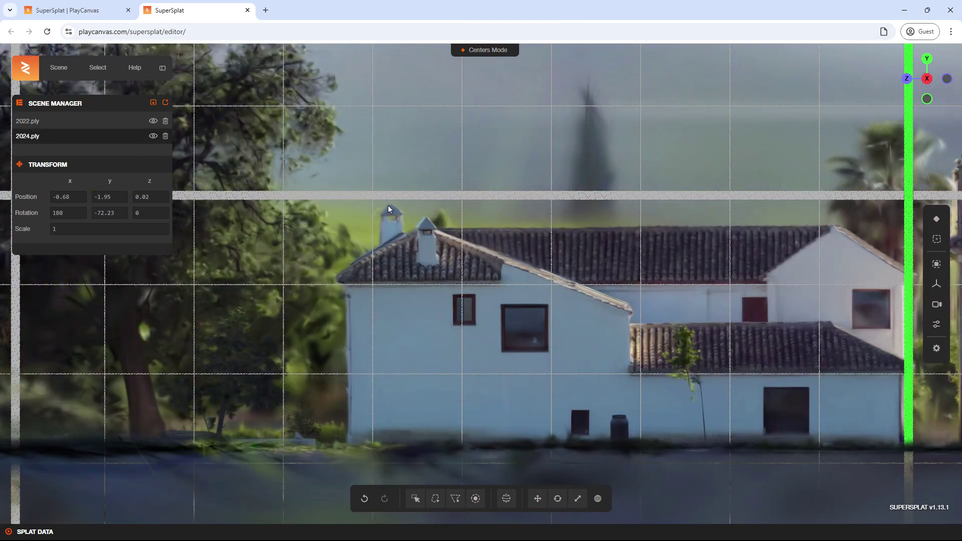
{"action": "left_click", "coordinate": [153, 136]}
{"action": "left_click", "coordinate": [153, 136]}
{"action": "left_click", "coordinate": [153, 136]}
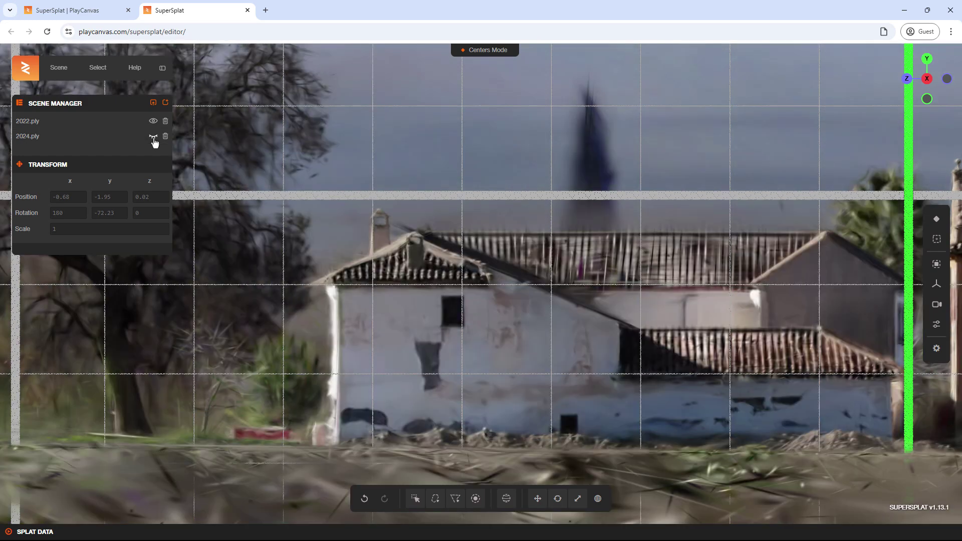
{"action": "left_click", "coordinate": [153, 136]}
Step: Nudge 2024.ply's z position to 0.03, compare both scans, and leave 2024.ply hidden
{"action": "left_click", "coordinate": [121, 197]}
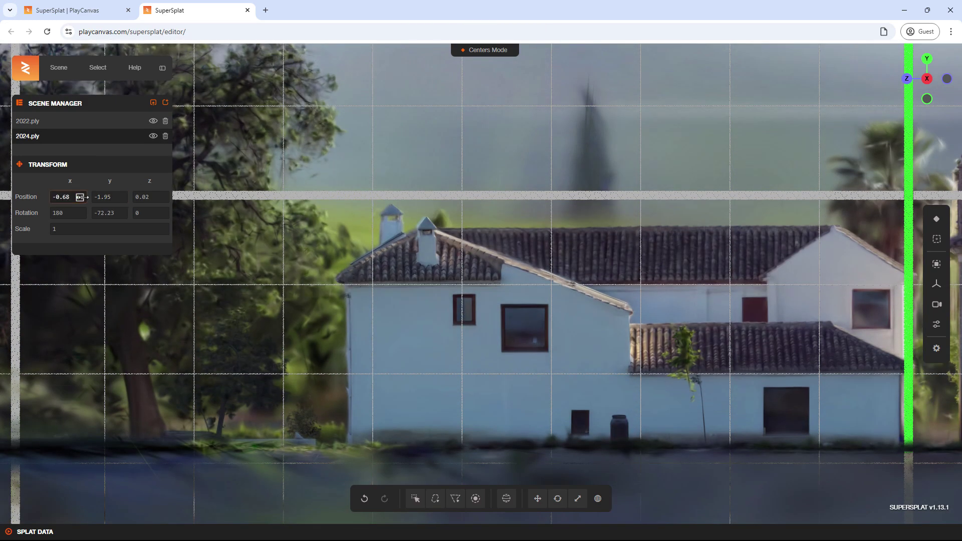
{"action": "left_click", "coordinate": [161, 197]}
{"action": "left_click_drag", "start_coordinate": [161, 197], "coordinate": [165, 197]}
{"action": "left_click", "coordinate": [153, 135]}
{"action": "left_click", "coordinate": [153, 136]}
{"action": "left_click", "coordinate": [153, 136]}
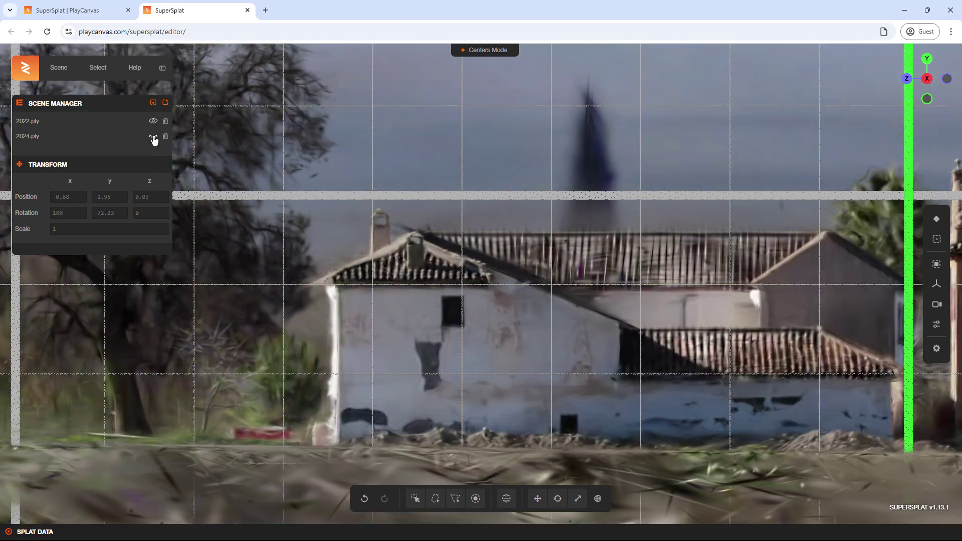
{"action": "left_click", "coordinate": [153, 136]}
{"action": "scroll", "coordinate": [519, 319], "scroll_direction": "up", "scroll_amount": 5}
{"action": "scroll", "coordinate": [519, 319], "scroll_direction": "down", "scroll_amount": 5}
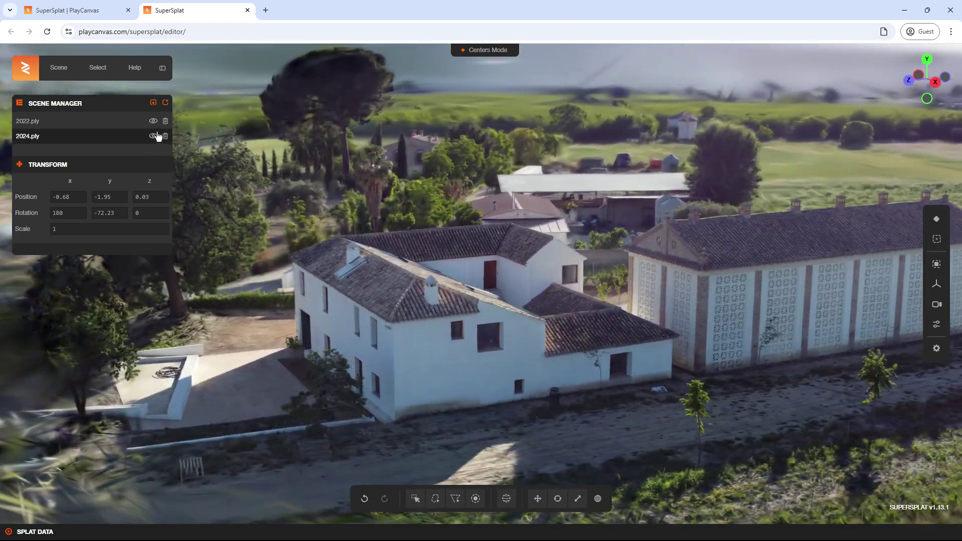
{"action": "left_click", "coordinate": [153, 136]}
{"action": "left_click", "coordinate": [153, 135]}
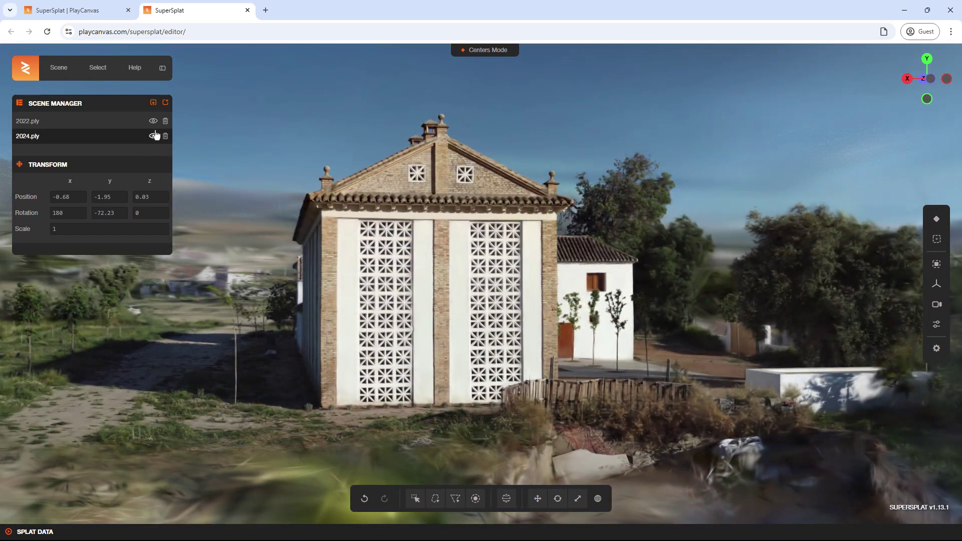
{"action": "left_click", "coordinate": [153, 136]}
Step: Check the alignment from an aerial view, then delete 2022.ply from the scene
{"action": "left_click", "coordinate": [153, 136]}
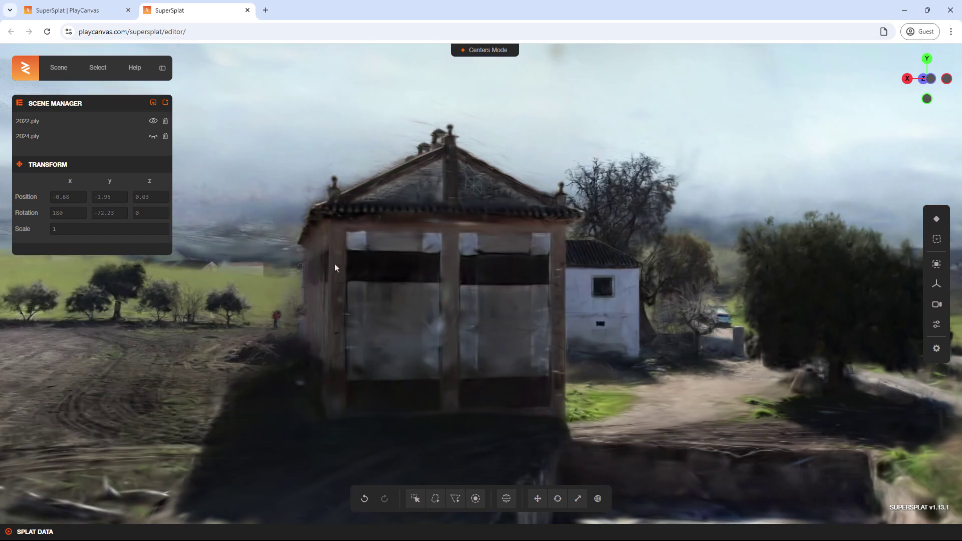
{"action": "left_click_drag", "start_coordinate": [335, 263], "coordinate": [432, 358]}
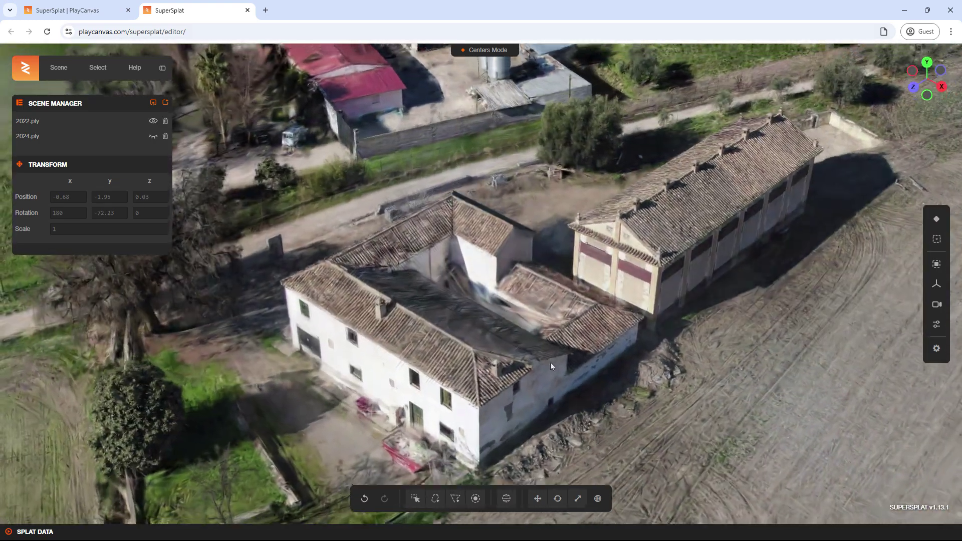
{"action": "left_click", "coordinate": [154, 135]}
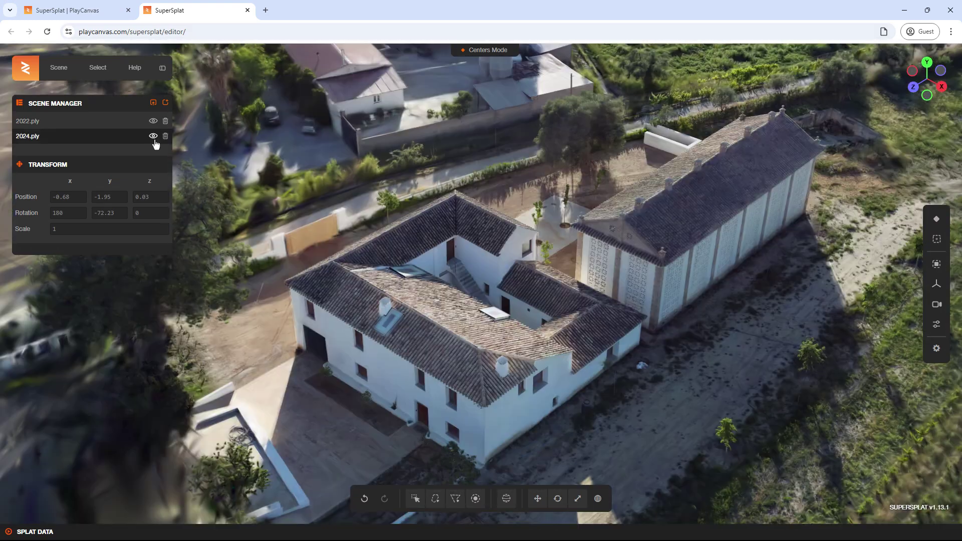
{"action": "left_click_drag", "start_coordinate": [596, 343], "coordinate": [579, 336]}
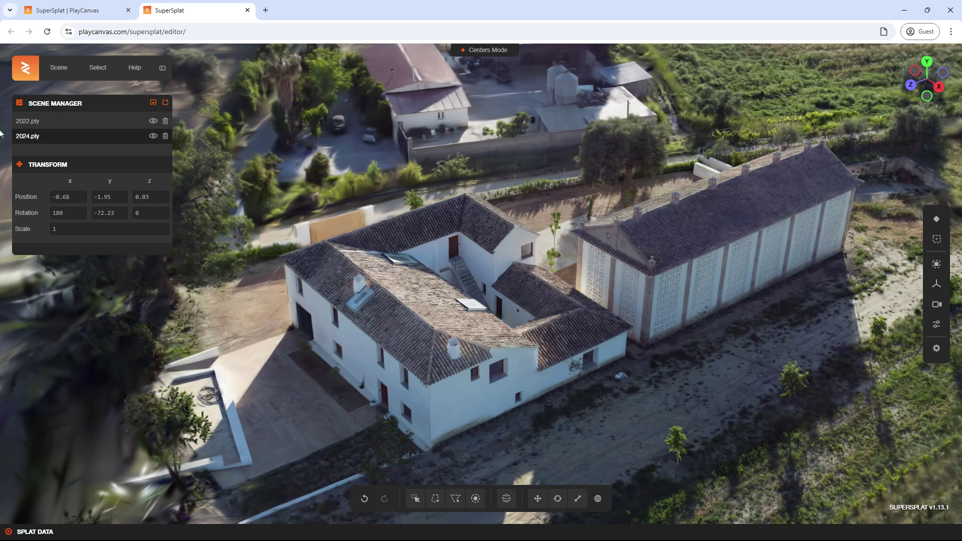
{"action": "left_click", "coordinate": [82, 123]}
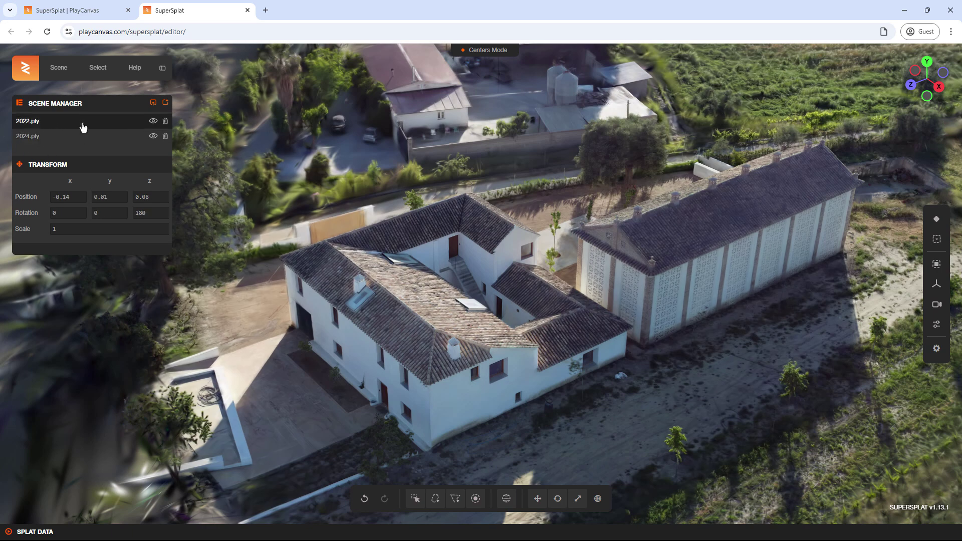
{"action": "left_click", "coordinate": [165, 121]}
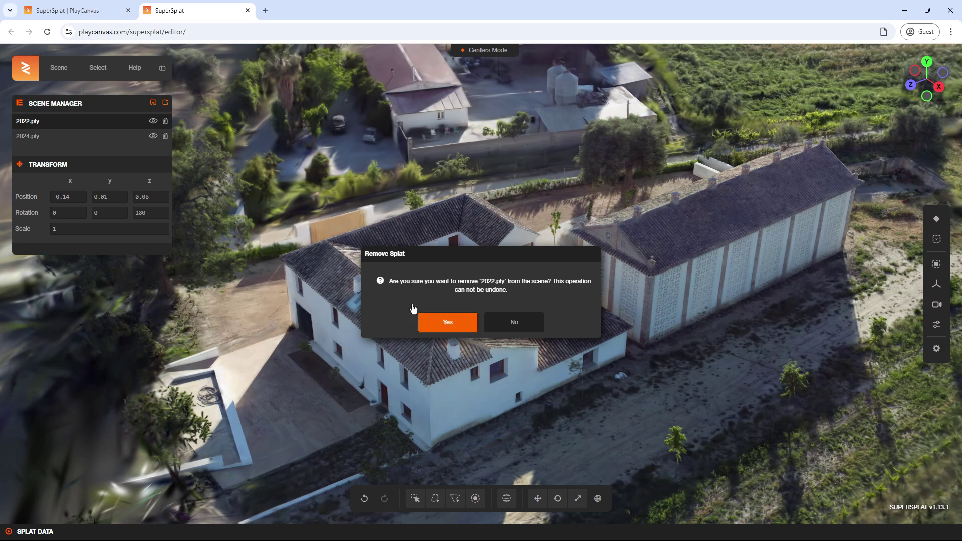
{"action": "left_click", "coordinate": [428, 321]}
Step: Save the remaining 2024 splat as a new file named 2024_ok
{"action": "left_click", "coordinate": [59, 67]}
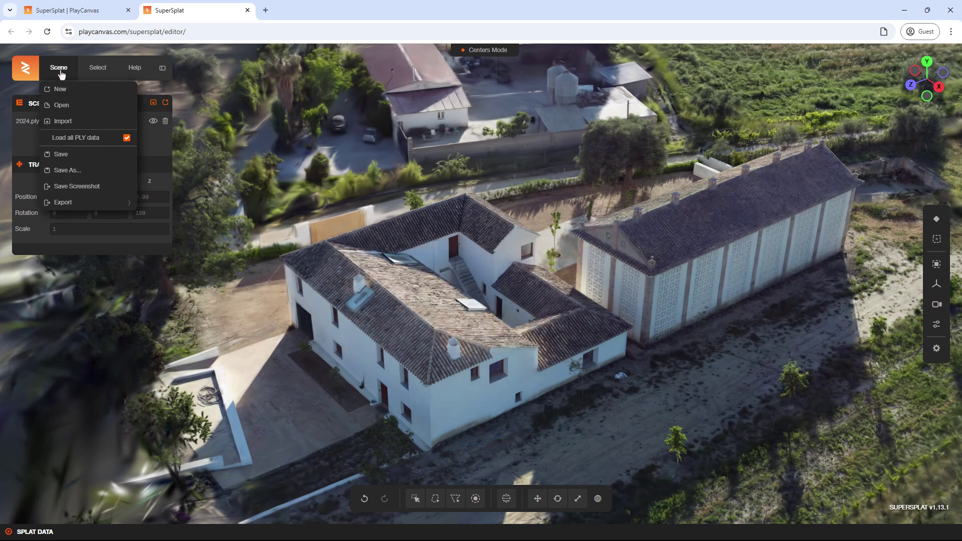
{"action": "left_click", "coordinate": [67, 170]}
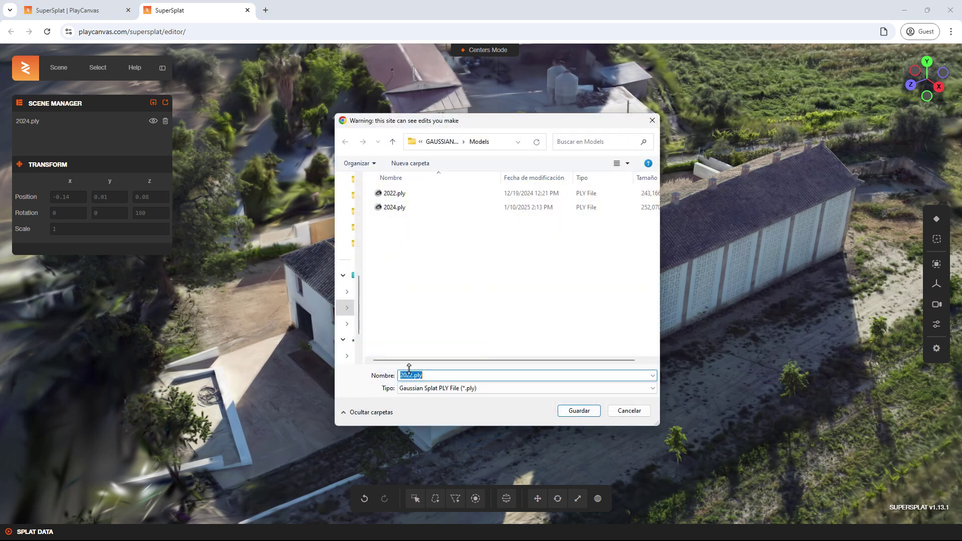
{"action": "type", "text": "2024_ok"}
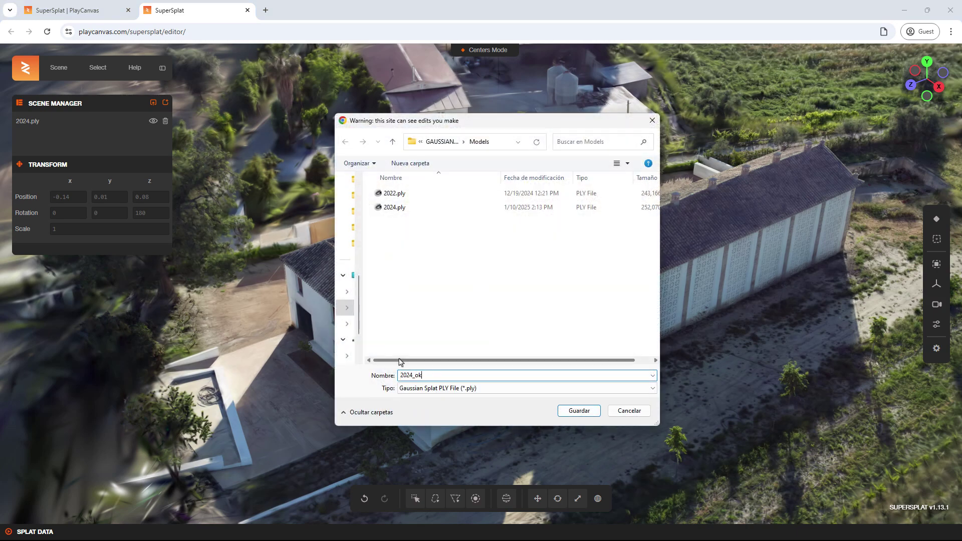
{"action": "left_click", "coordinate": [579, 411]}
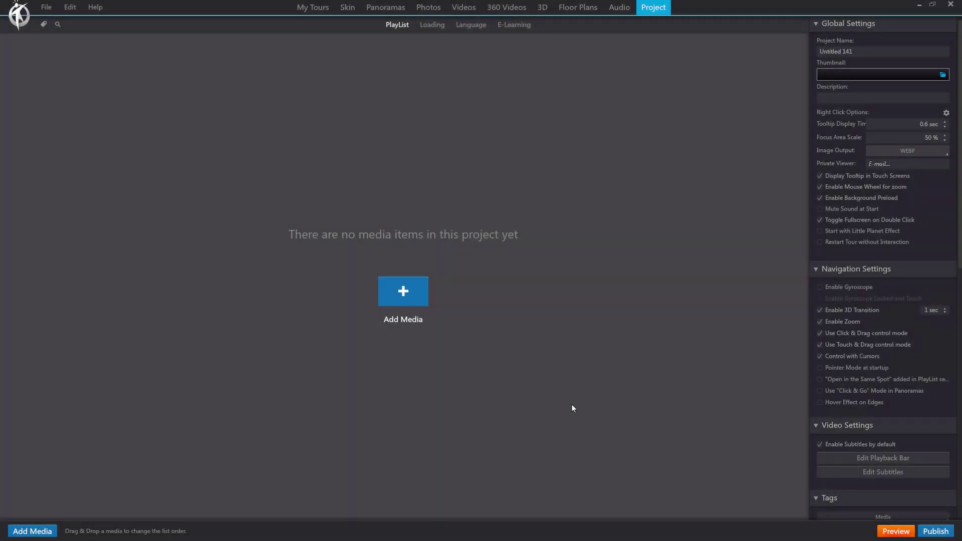
Step: Import 2022.ply and 2024_ok.ply as fly-over splats, move 2024_ok first, and open it
{"action": "left_click", "coordinate": [407, 303]}
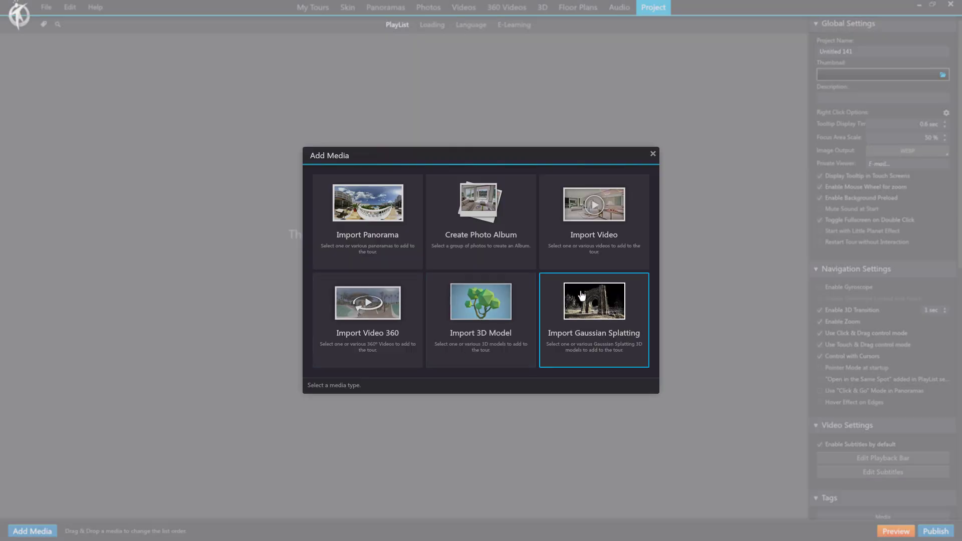
{"action": "left_click", "coordinate": [605, 308]}
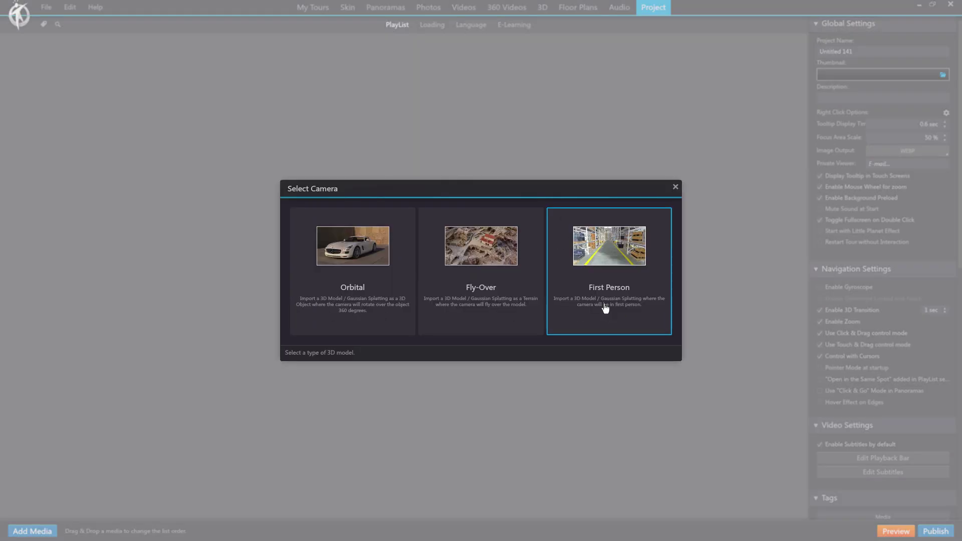
{"action": "left_click", "coordinate": [478, 251]}
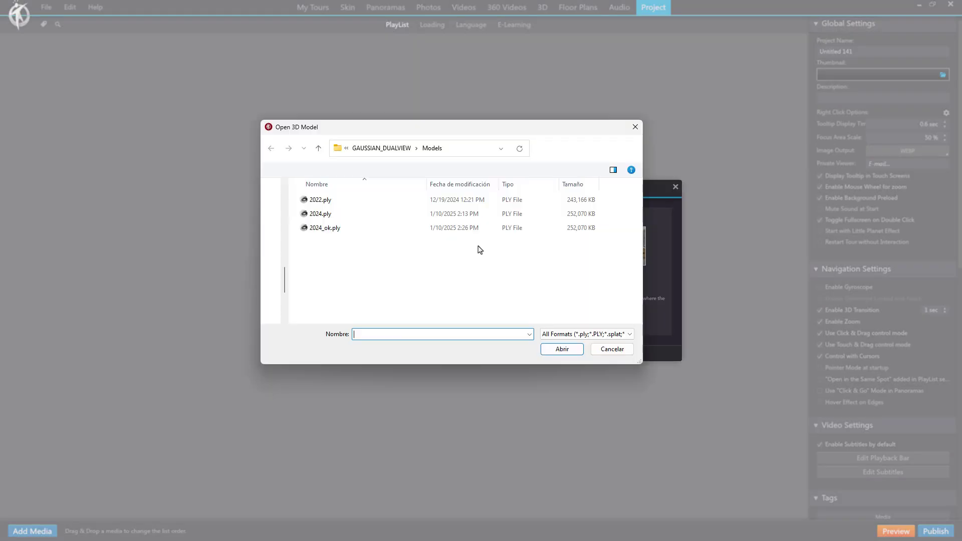
{"action": "left_click", "coordinate": [341, 202]}
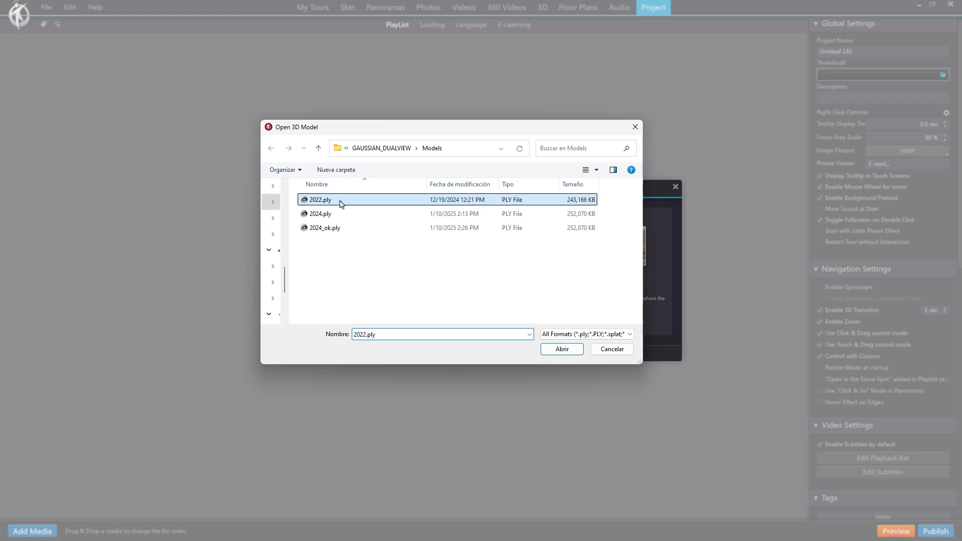
{"action": "left_click", "coordinate": [329, 229], "text": "ctrl"}
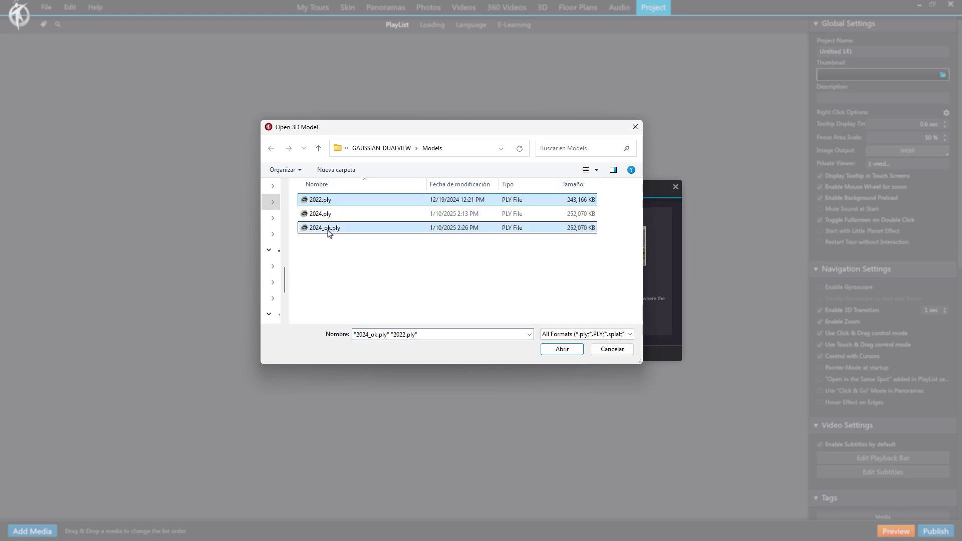
{"action": "left_click", "coordinate": [562, 349]}
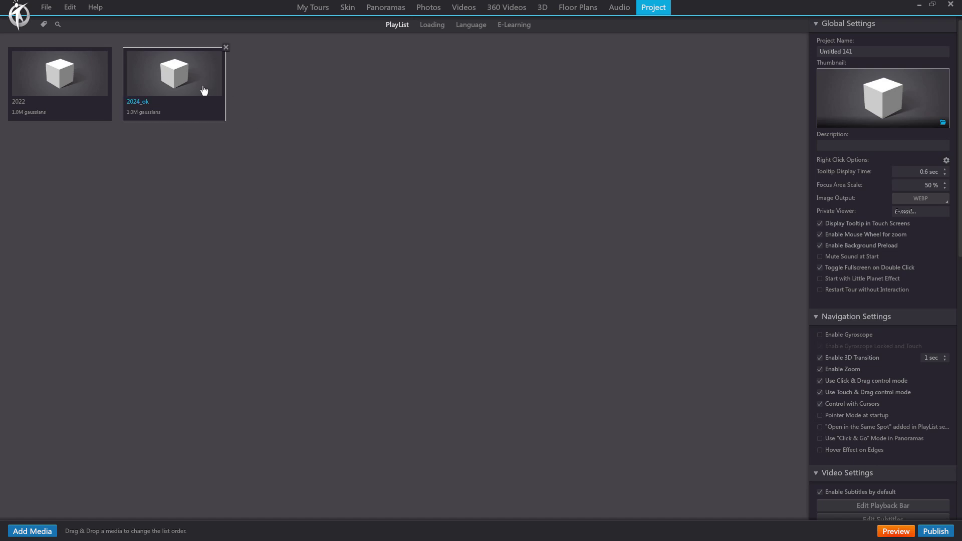
{"action": "left_click_drag", "start_coordinate": [203, 91], "coordinate": [70, 83]}
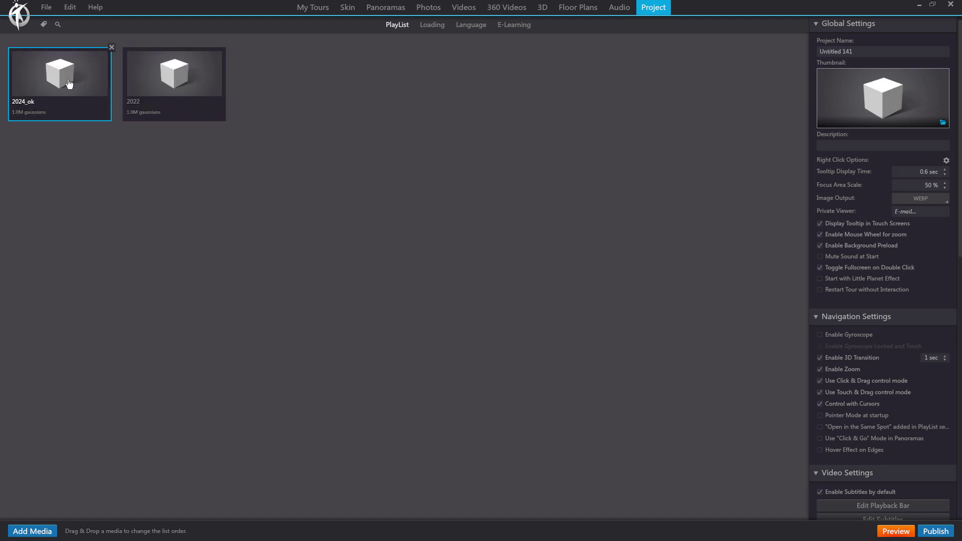
{"action": "double_click", "coordinate": [77, 87]}
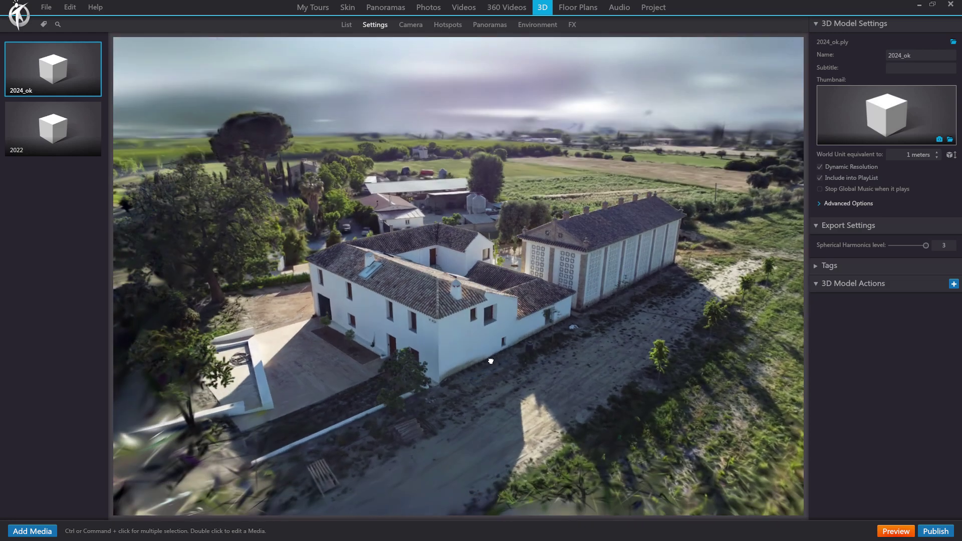
Step: Make the current farmhouse view 2024_ok's initial point and thumbnail, then select the 2022 model
{"action": "left_click", "coordinate": [409, 25]}
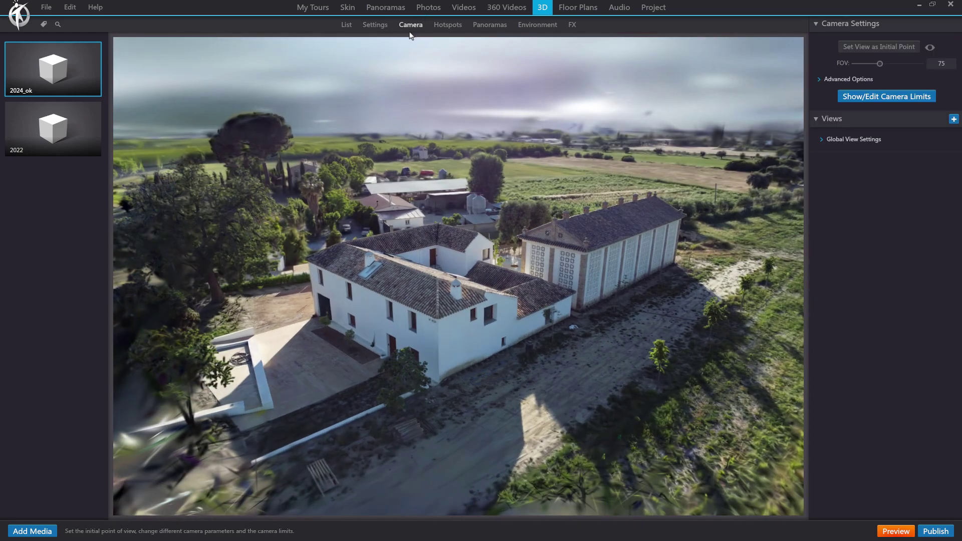
{"action": "left_click", "coordinate": [862, 49]}
{"action": "left_click", "coordinate": [375, 26]}
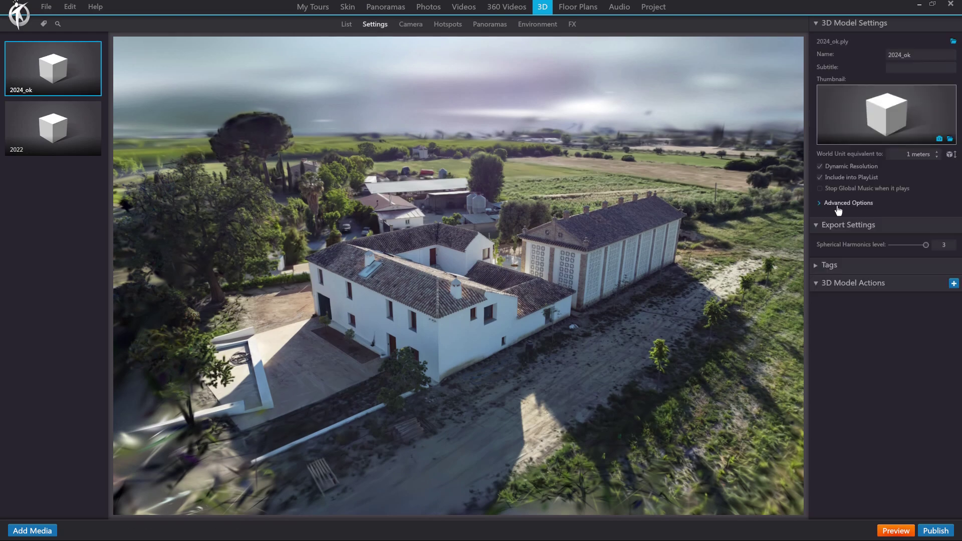
{"action": "left_click", "coordinate": [939, 141]}
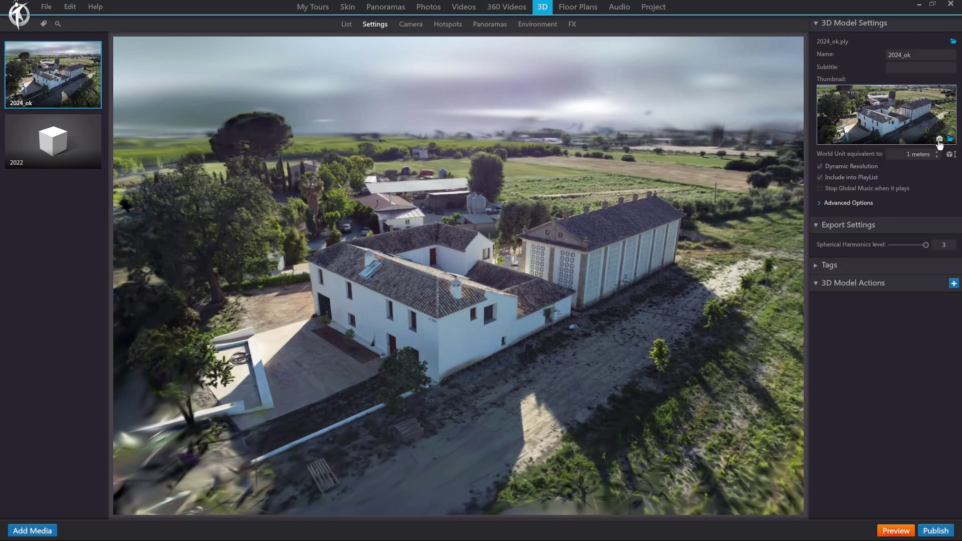
{"action": "left_click", "coordinate": [79, 147]}
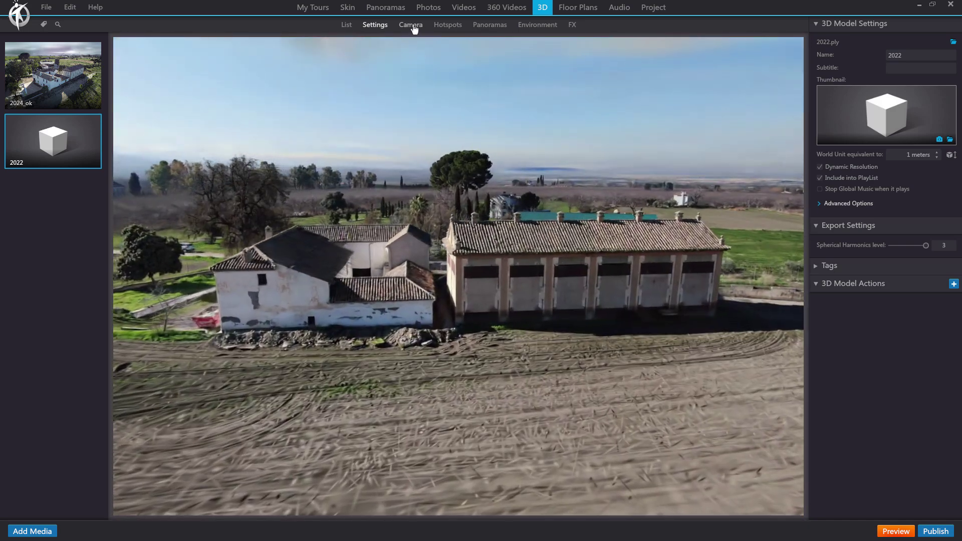
Step: Make the current view the 2022 model's initial point and thumbnail, then go to Skin
{"action": "left_click", "coordinate": [411, 24]}
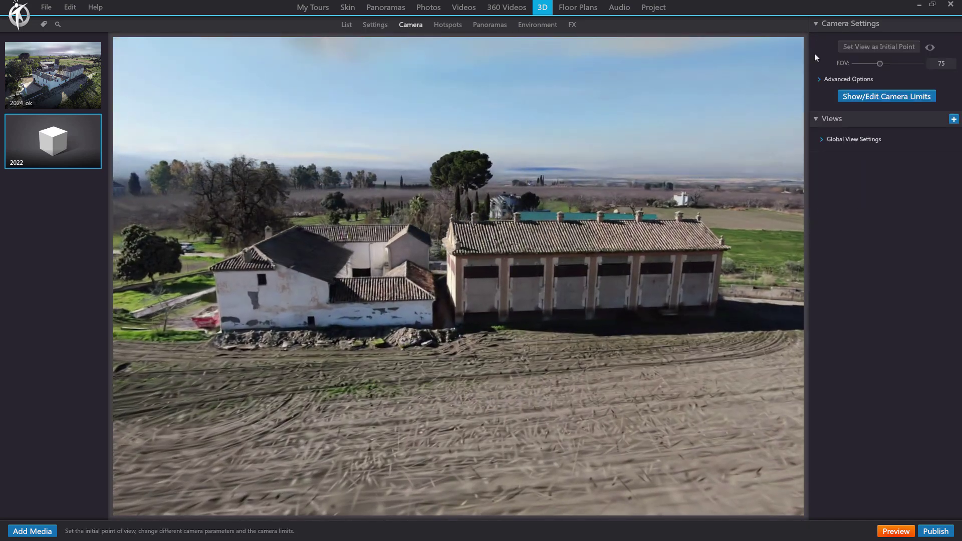
{"action": "left_click", "coordinate": [888, 50]}
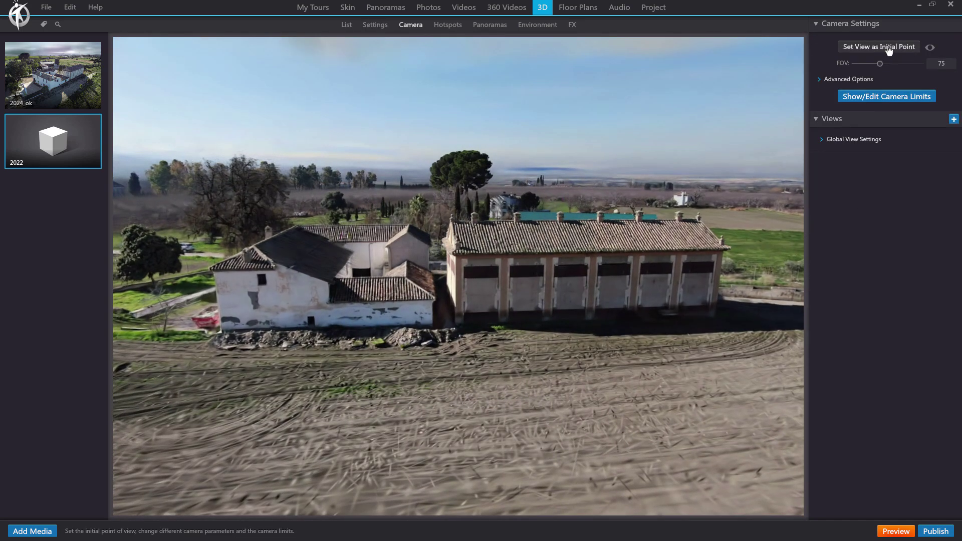
{"action": "left_click", "coordinate": [376, 24]}
{"action": "left_click", "coordinate": [940, 140]}
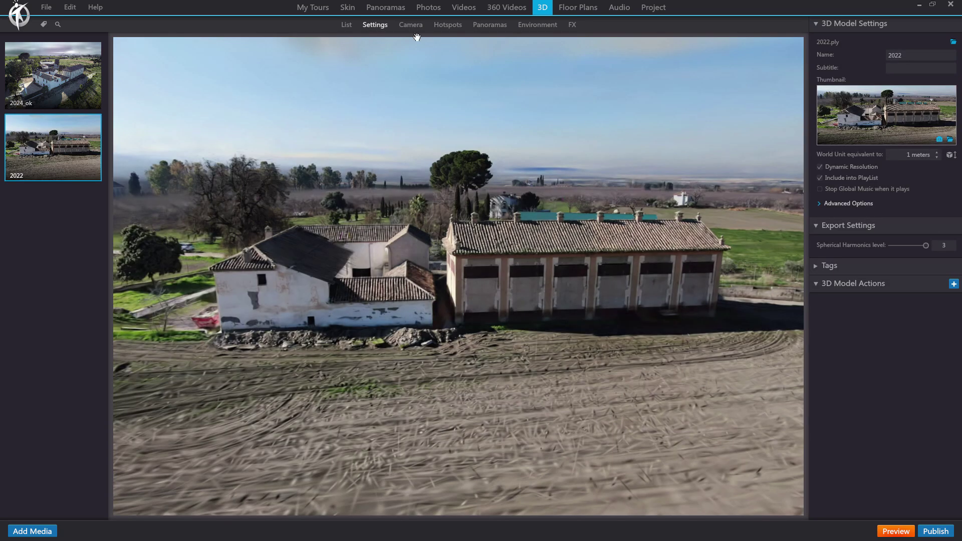
{"action": "left_click", "coordinate": [349, 8]}
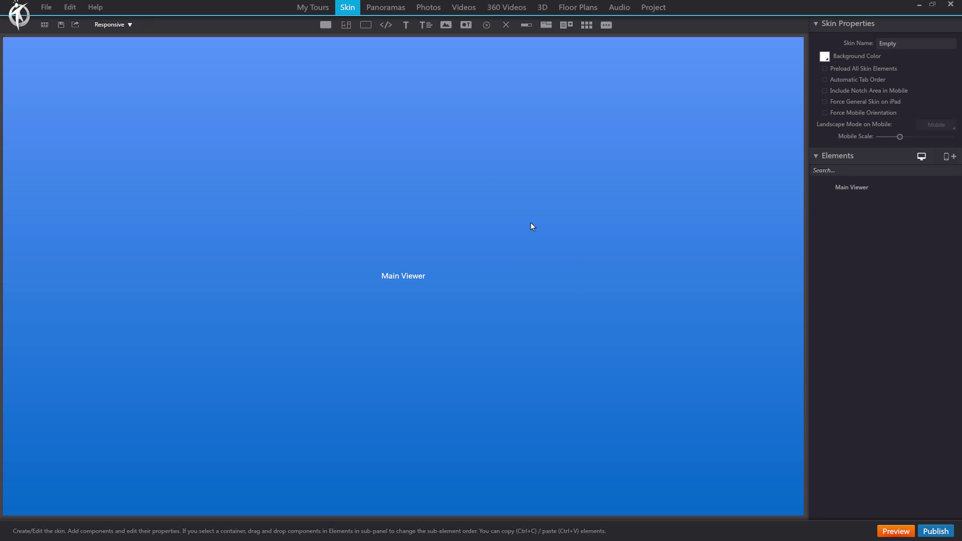
Step: Search the skin component library for 'split' and select the Split component
{"action": "left_click", "coordinate": [607, 30]}
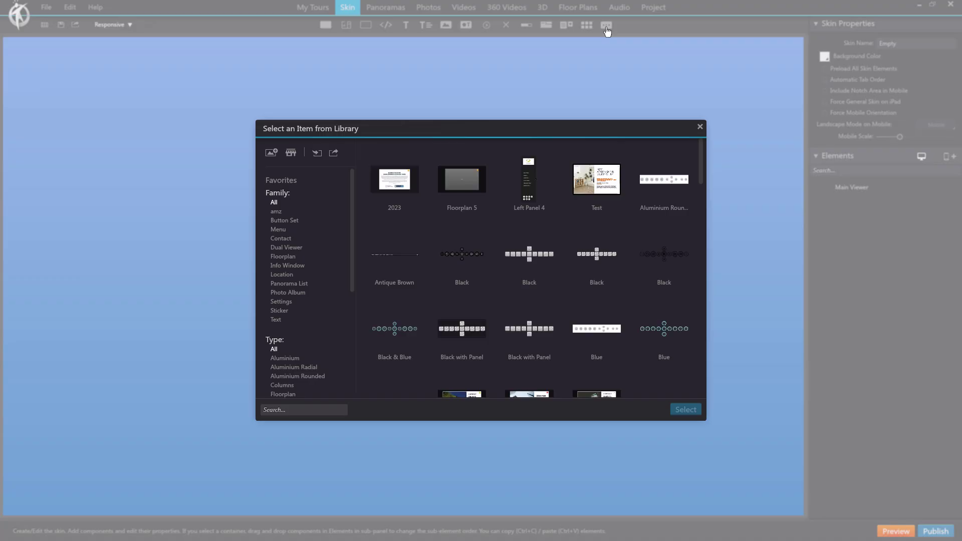
{"action": "left_click", "coordinate": [291, 413]}
{"action": "type", "text": "split"}
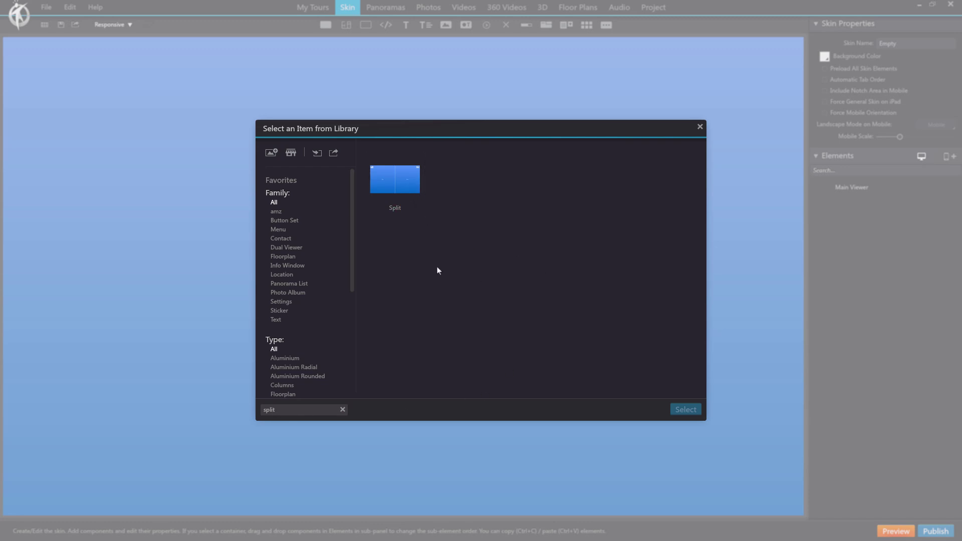
{"action": "left_click", "coordinate": [343, 409]}
{"action": "type", "text": "twi"}
{"action": "key", "text": "BackSpace"}
{"action": "key", "text": "BackSpace"}
{"action": "key", "text": "BackSpace"}
{"action": "key", "text": "BackSpace"}
{"action": "type", "text": "spl"}
{"action": "left_click", "coordinate": [394, 193]}
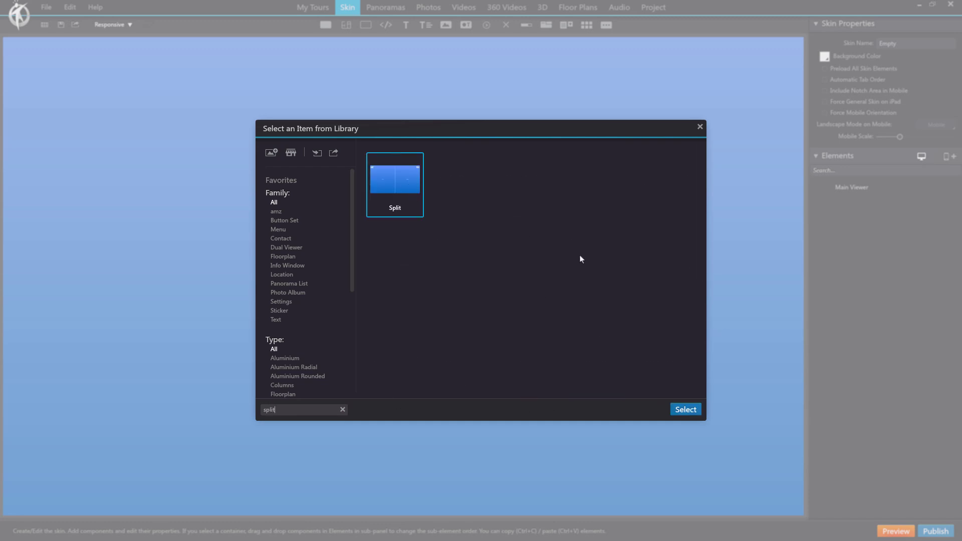
{"action": "left_click", "coordinate": [681, 414]}
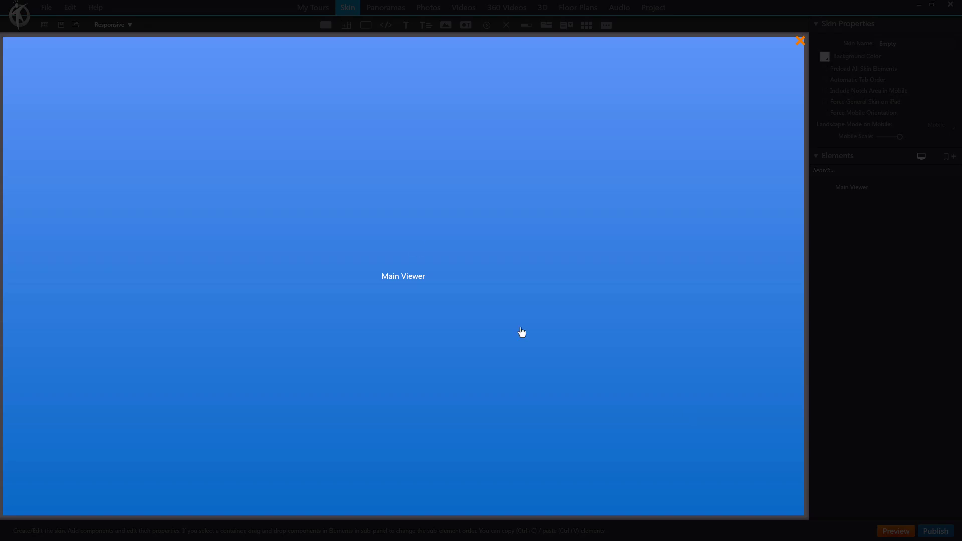
Step: Place the Split component on the skin canvas, leaving it visible at start
{"action": "left_click", "coordinate": [553, 251]}
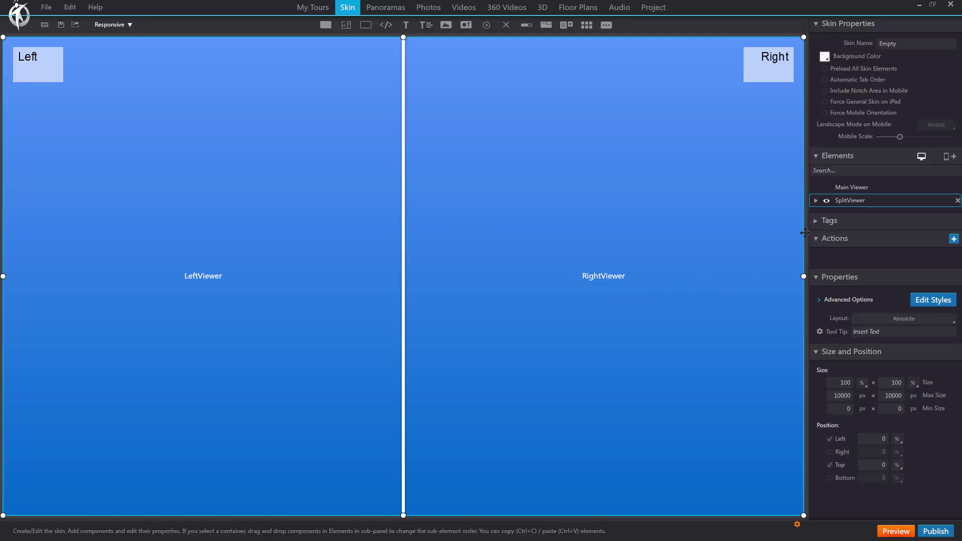
{"action": "left_click", "coordinate": [826, 201]}
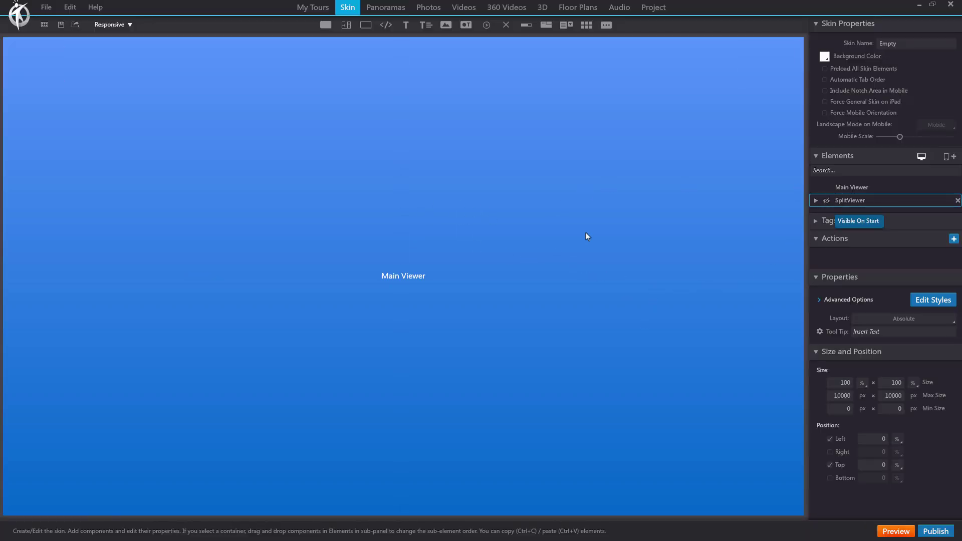
{"action": "left_click", "coordinate": [827, 200]}
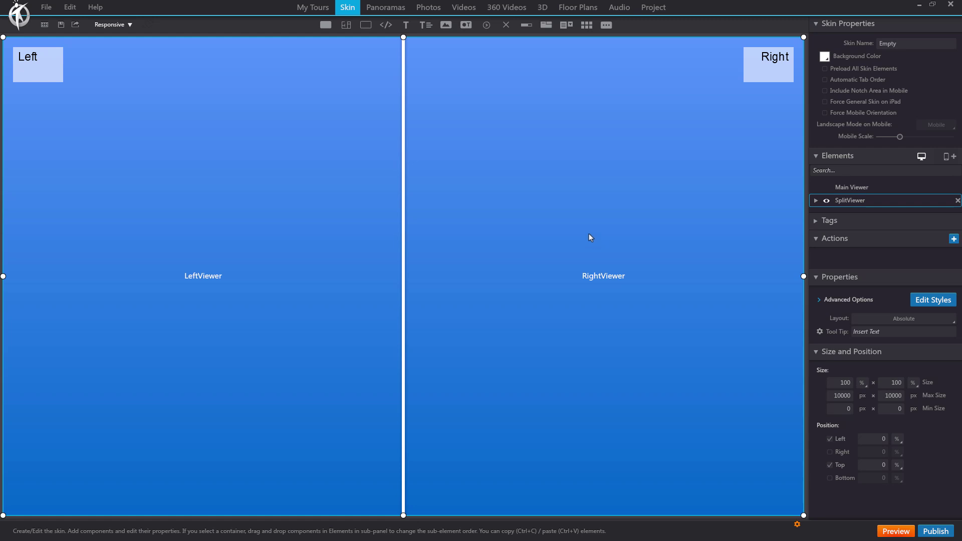
Step: Delete the default Open Panorama action from both LeftViewer and RightViewer
{"action": "left_click", "coordinate": [262, 242]}
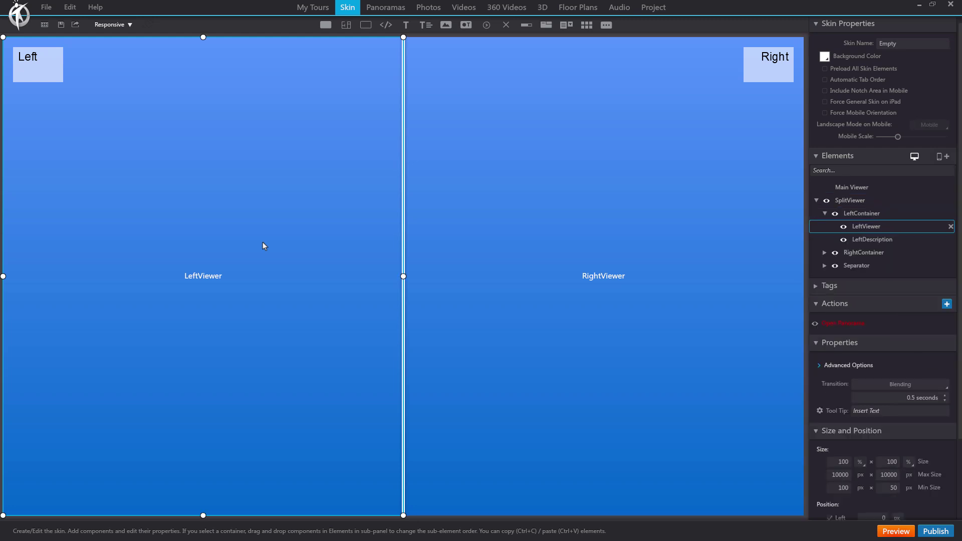
{"action": "left_click", "coordinate": [889, 322]}
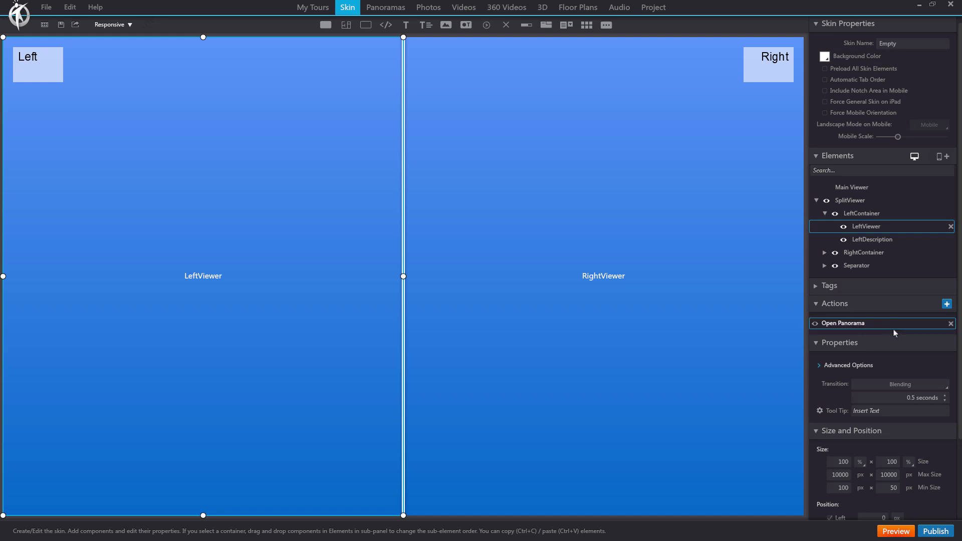
{"action": "left_click", "coordinate": [951, 324]}
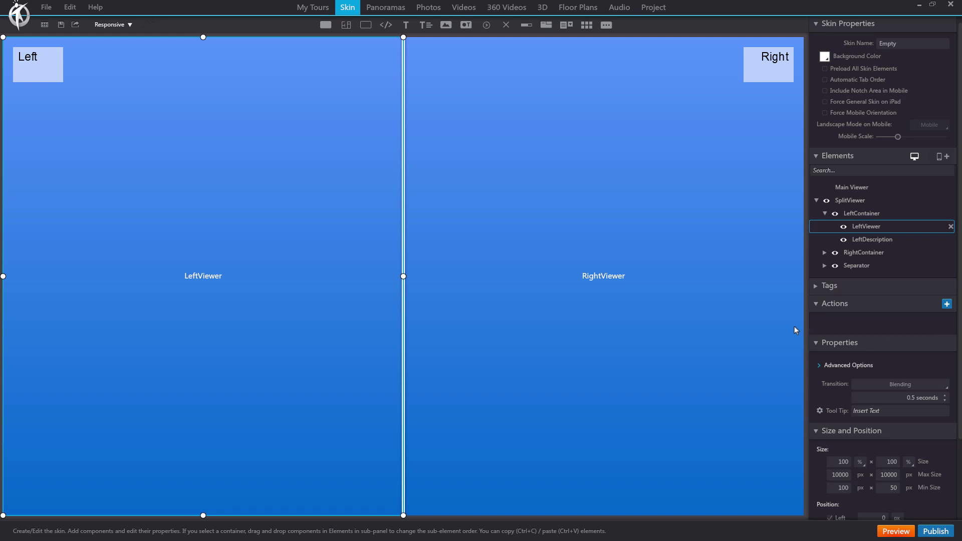
{"action": "left_click", "coordinate": [666, 359]}
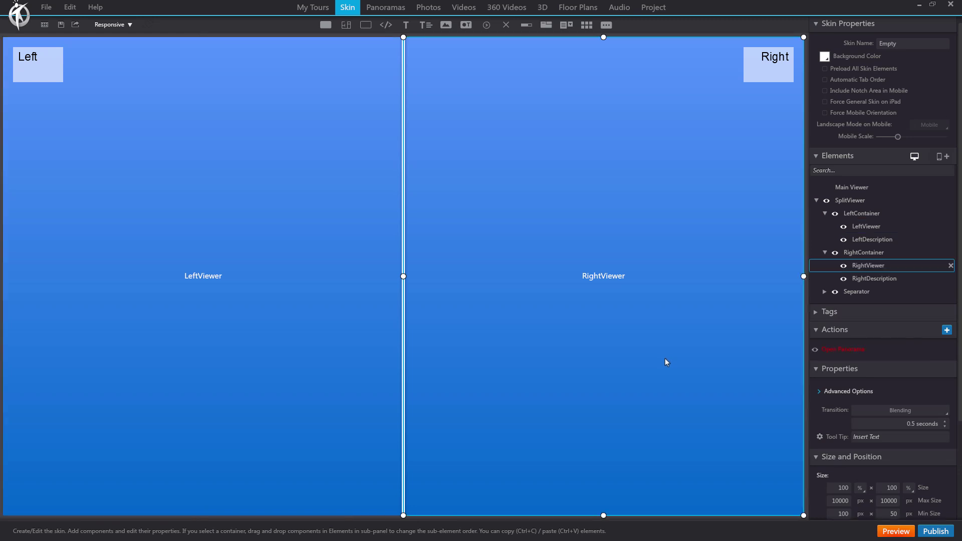
{"action": "left_click", "coordinate": [882, 349]}
{"action": "left_click", "coordinate": [951, 349]}
Step: Give LeftViewer an On Show Open 3D Model action loading the 2022 model into LeftViewer
{"action": "left_click", "coordinate": [236, 205]}
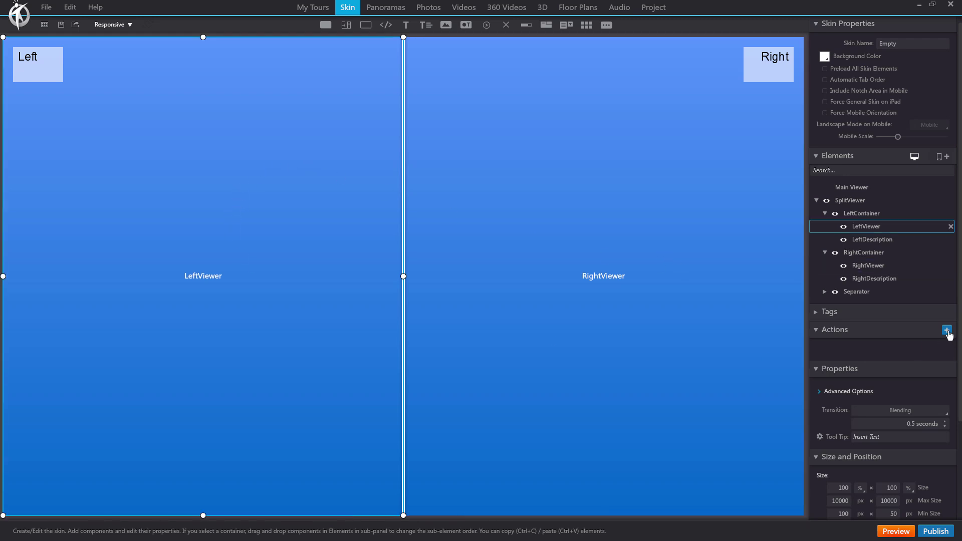
{"action": "left_click", "coordinate": [947, 330]}
{"action": "left_click", "coordinate": [681, 166]}
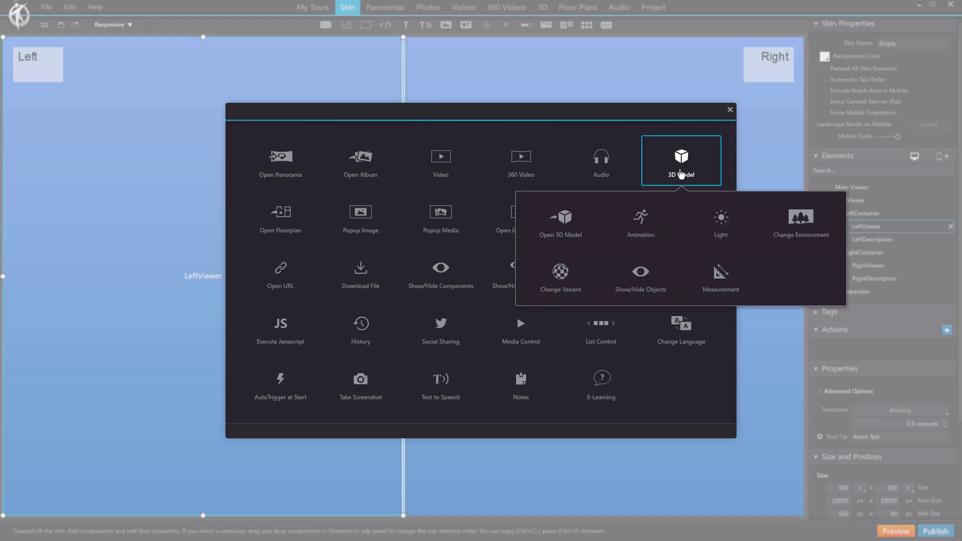
{"action": "left_click", "coordinate": [559, 215]}
{"action": "left_click", "coordinate": [410, 170]}
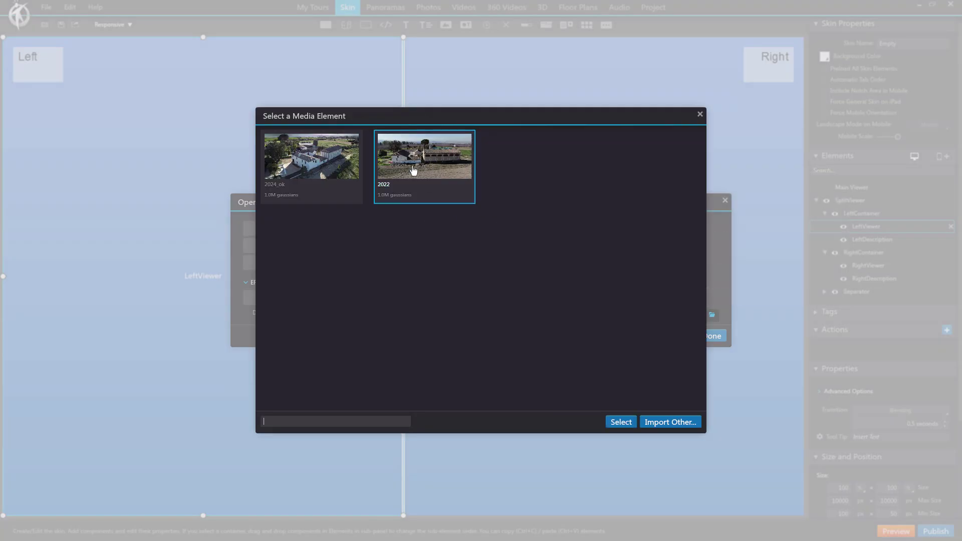
{"action": "left_click", "coordinate": [622, 422]}
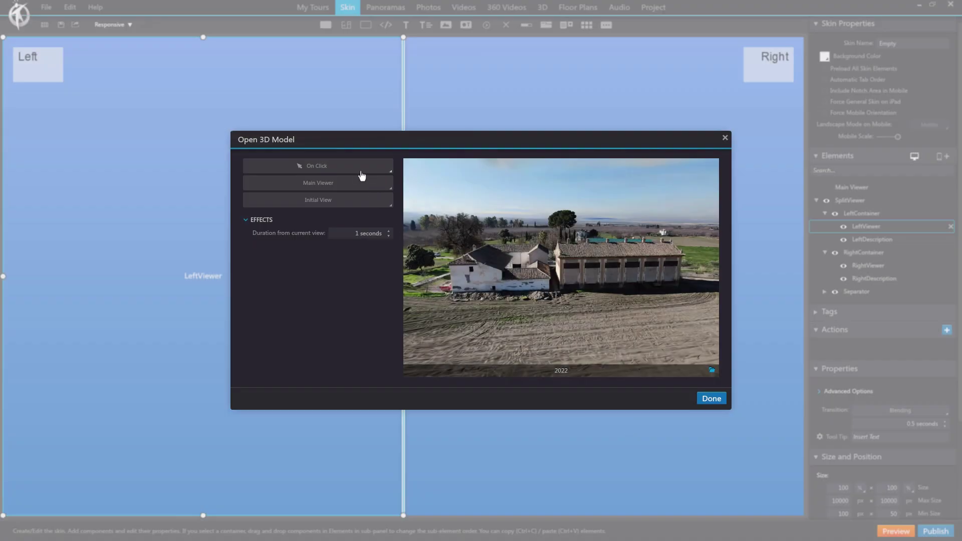
{"action": "left_click", "coordinate": [351, 183]}
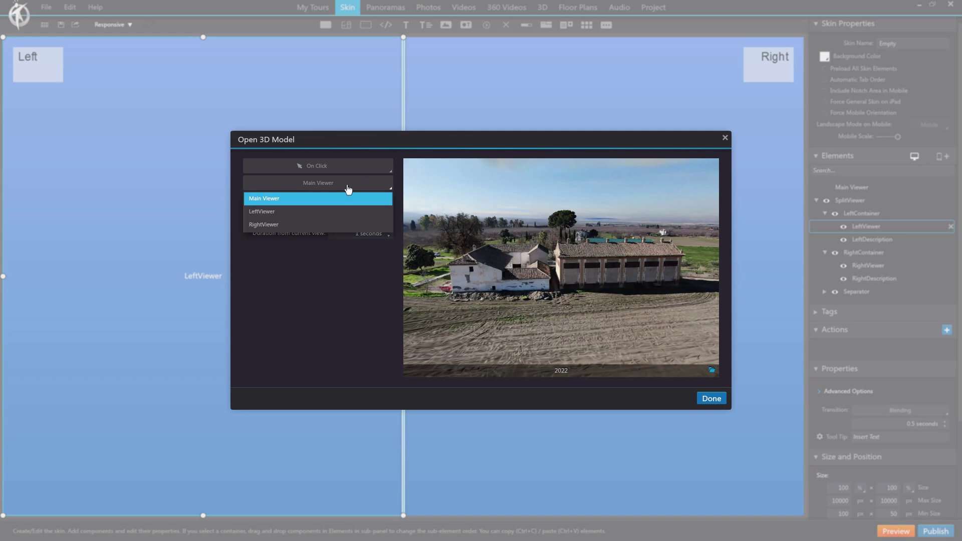
{"action": "left_click", "coordinate": [271, 212]}
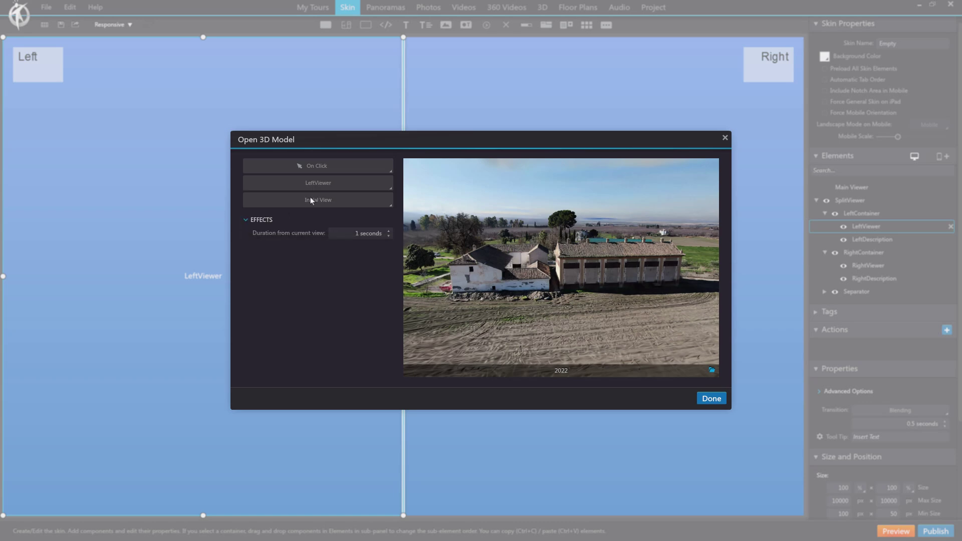
{"action": "left_click", "coordinate": [344, 168]}
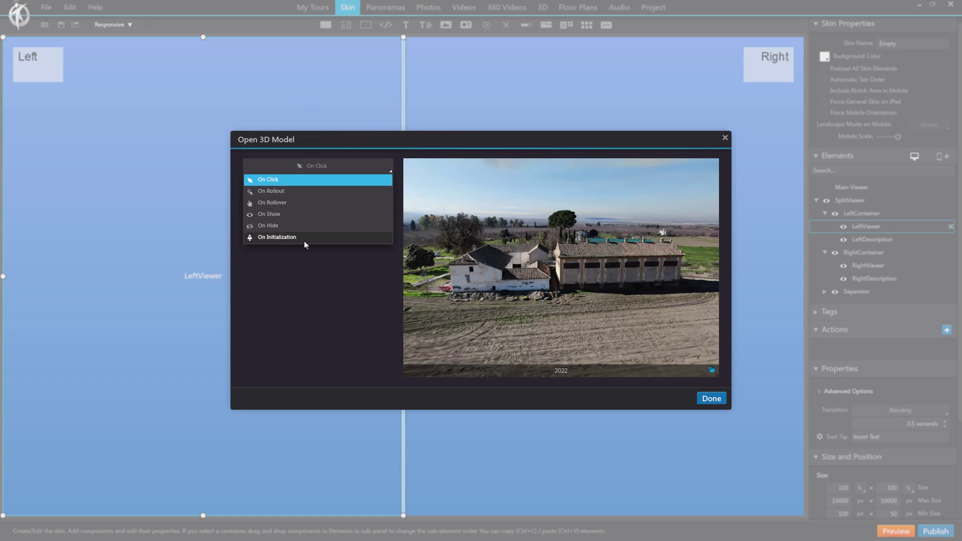
{"action": "left_click", "coordinate": [270, 214]}
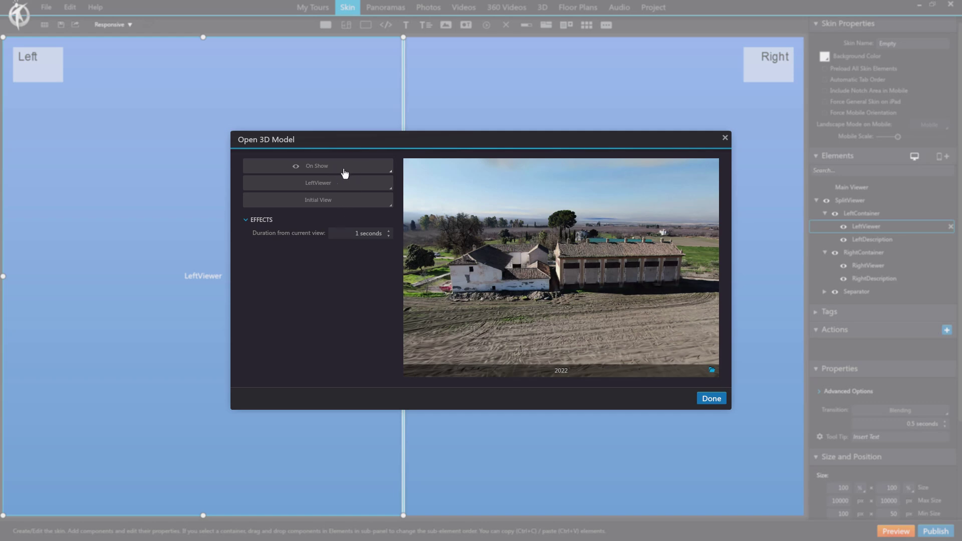
{"action": "left_click", "coordinate": [712, 399]}
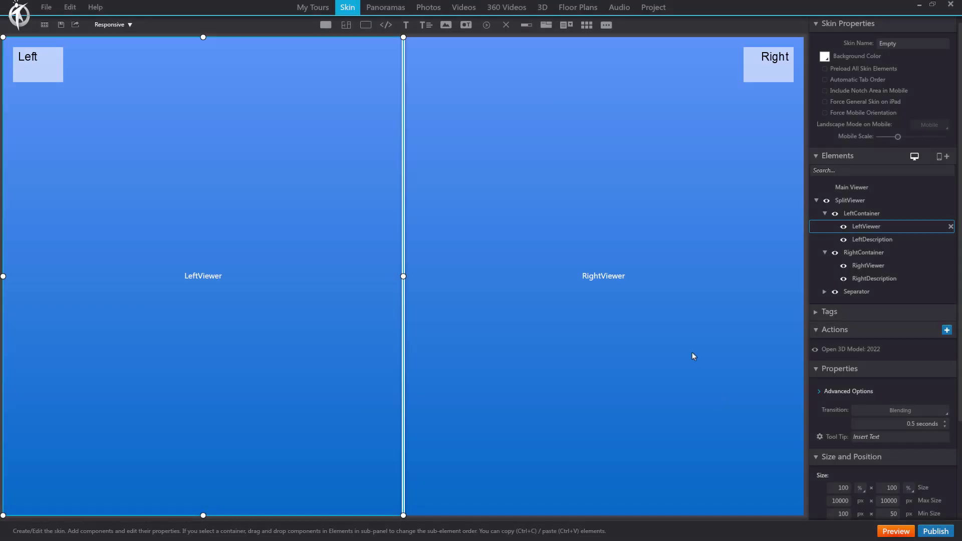
{"action": "left_click", "coordinate": [672, 317]}
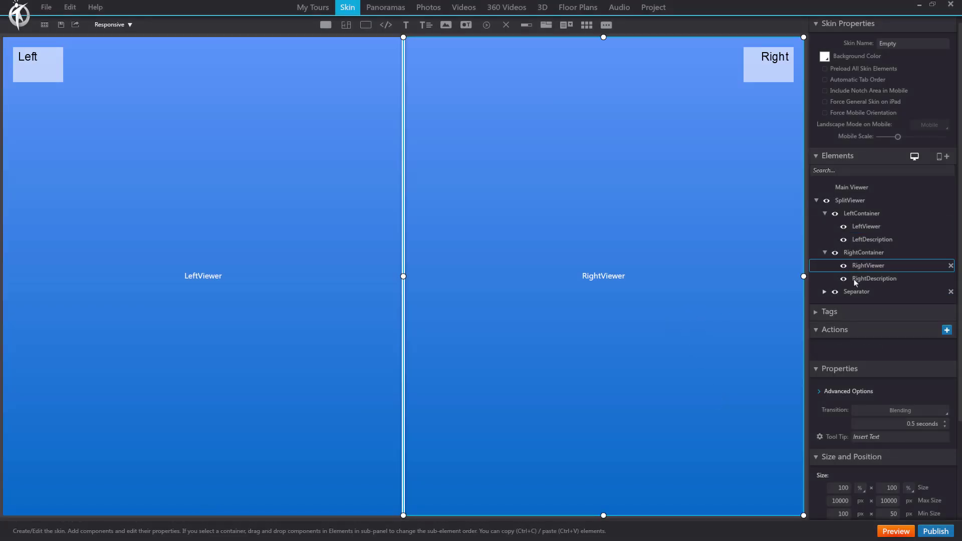
Step: Add an On Show Open 3D Model action loading 2024_ok into RightViewer, then preview the tour
{"action": "left_click", "coordinate": [946, 329]}
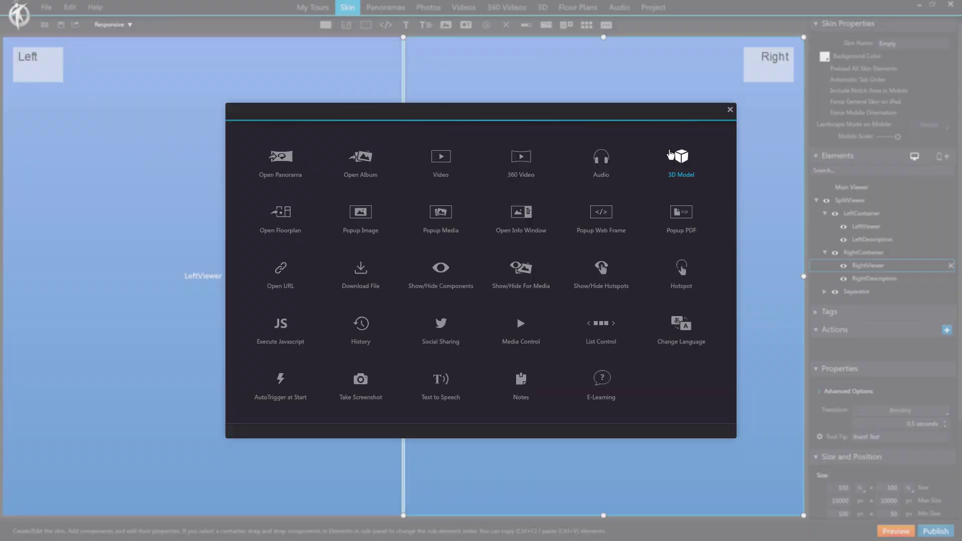
{"action": "left_click", "coordinate": [681, 163]}
{"action": "left_click", "coordinate": [559, 219]}
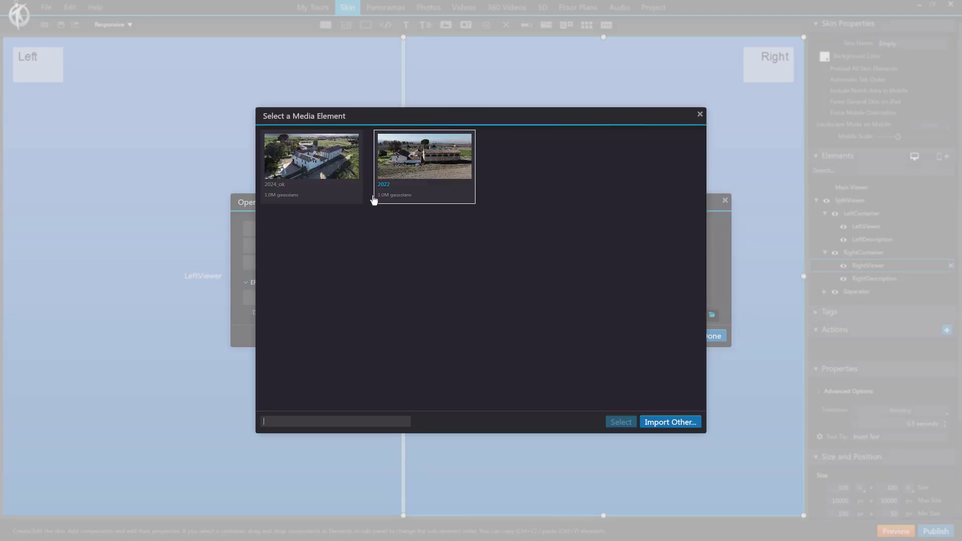
{"action": "left_click", "coordinate": [319, 165]}
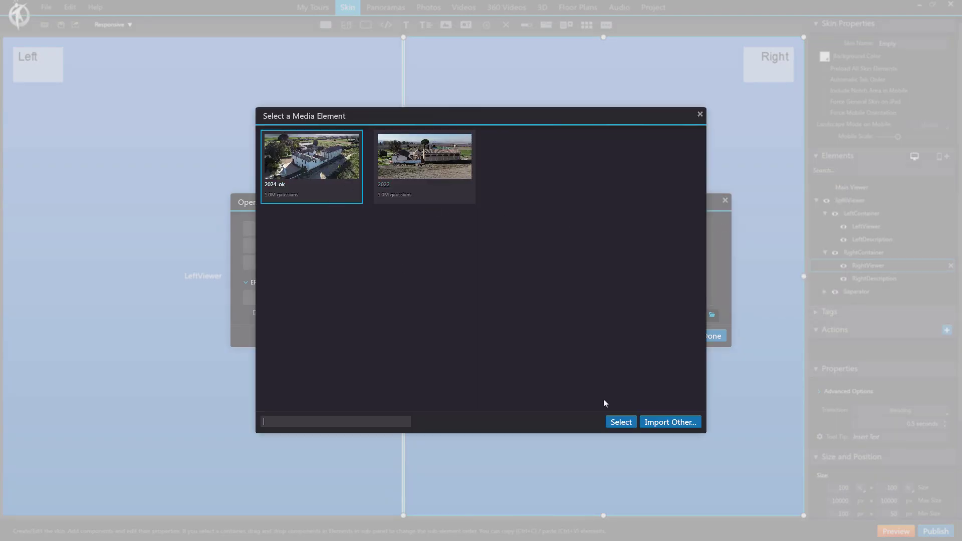
{"action": "left_click", "coordinate": [622, 422]}
{"action": "left_click", "coordinate": [362, 175]}
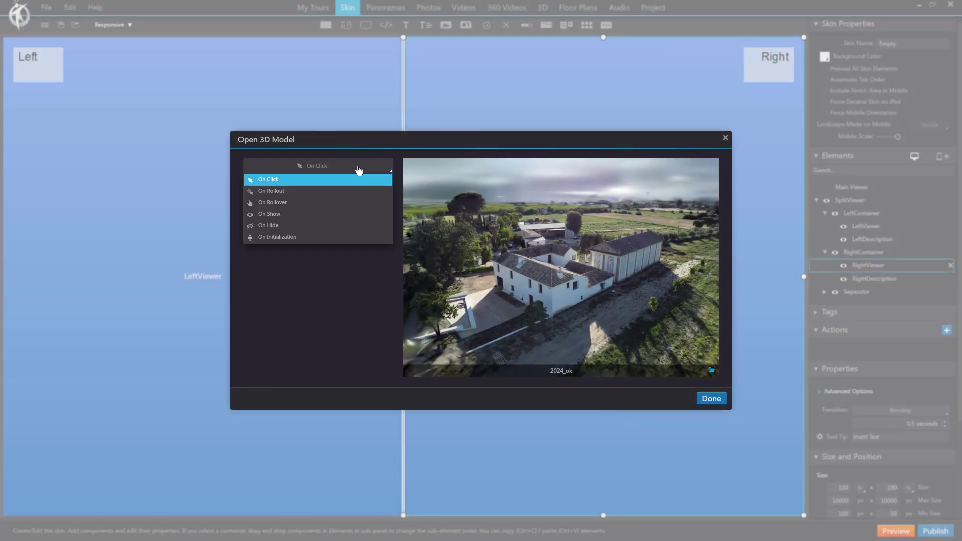
{"action": "left_click", "coordinate": [276, 215]}
{"action": "left_click", "coordinate": [320, 181]}
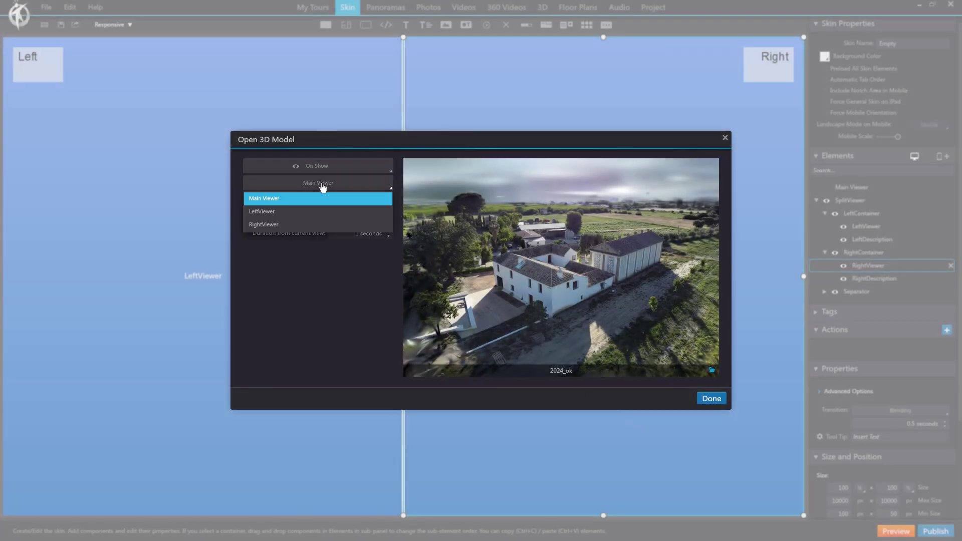
{"action": "left_click", "coordinate": [264, 224]}
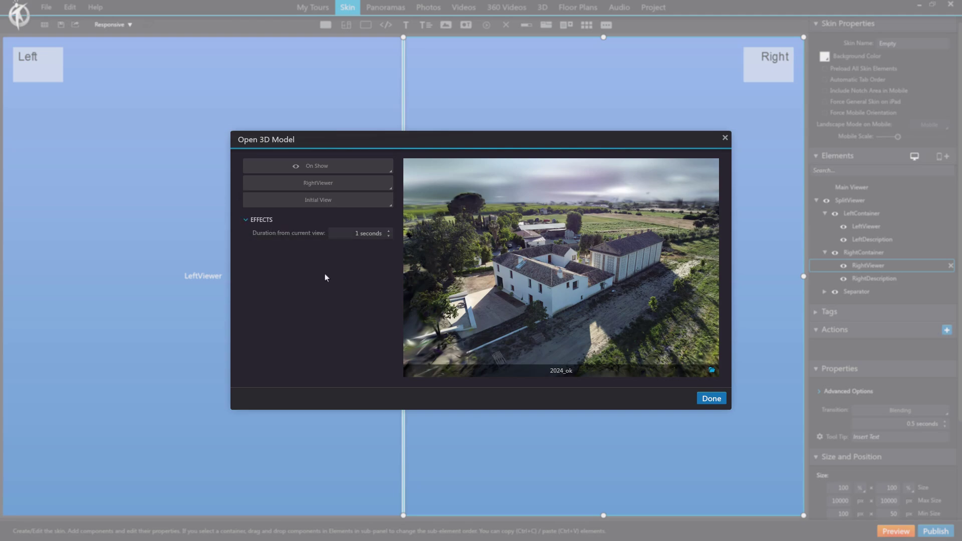
{"action": "left_click", "coordinate": [712, 399]}
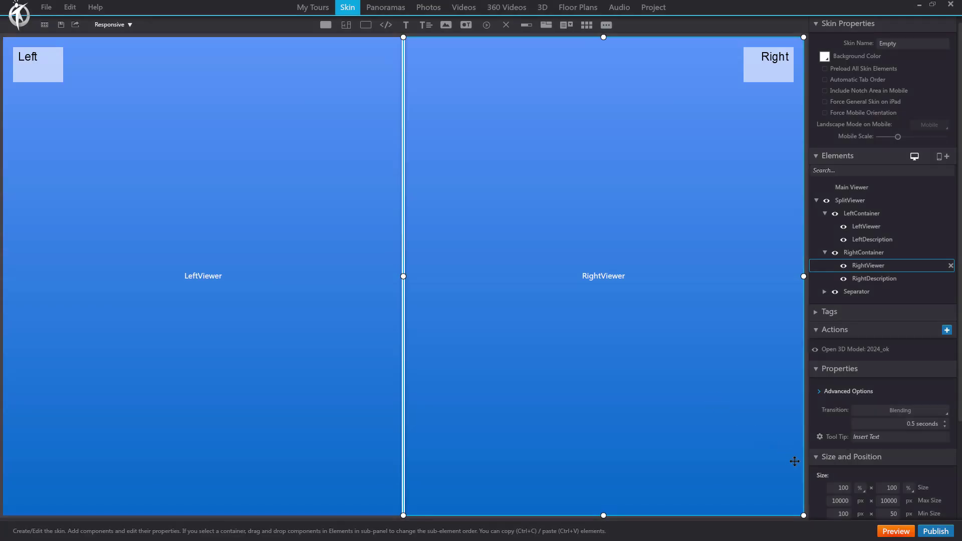
{"action": "left_click", "coordinate": [898, 533]}
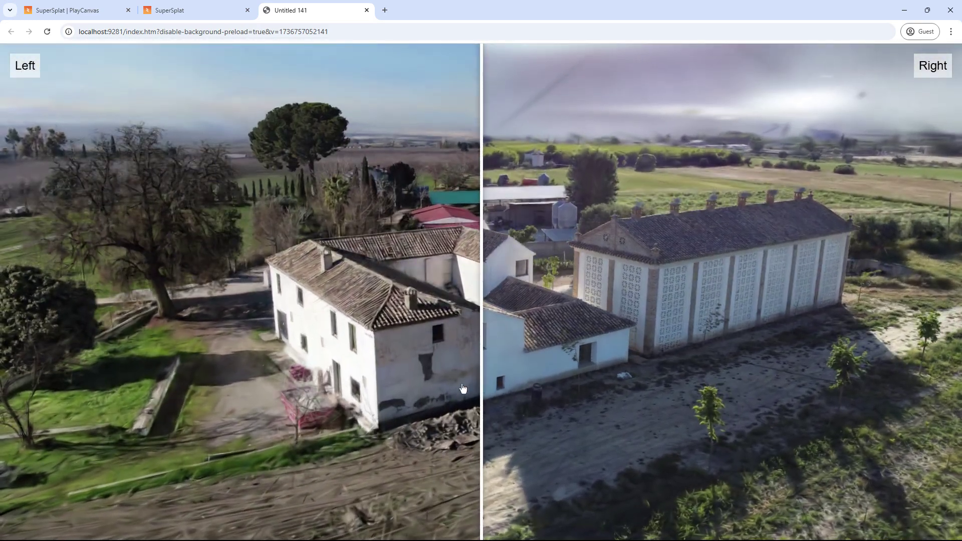
Step: Drag the split divider leftward to compare the two farmhouse captures
{"action": "left_click_drag", "start_coordinate": [481, 366], "coordinate": [451, 379]}
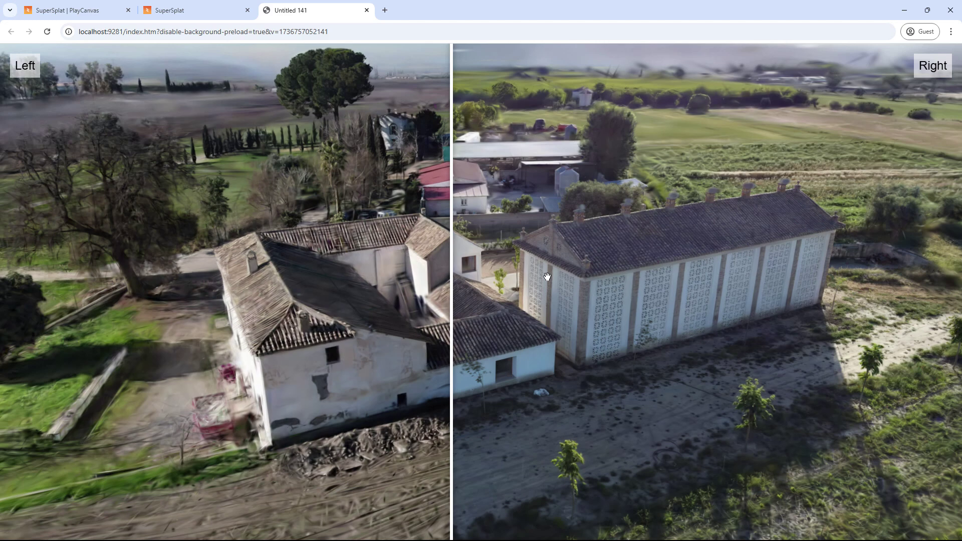
{"action": "left_click_drag", "start_coordinate": [451, 304], "coordinate": [424, 308]}
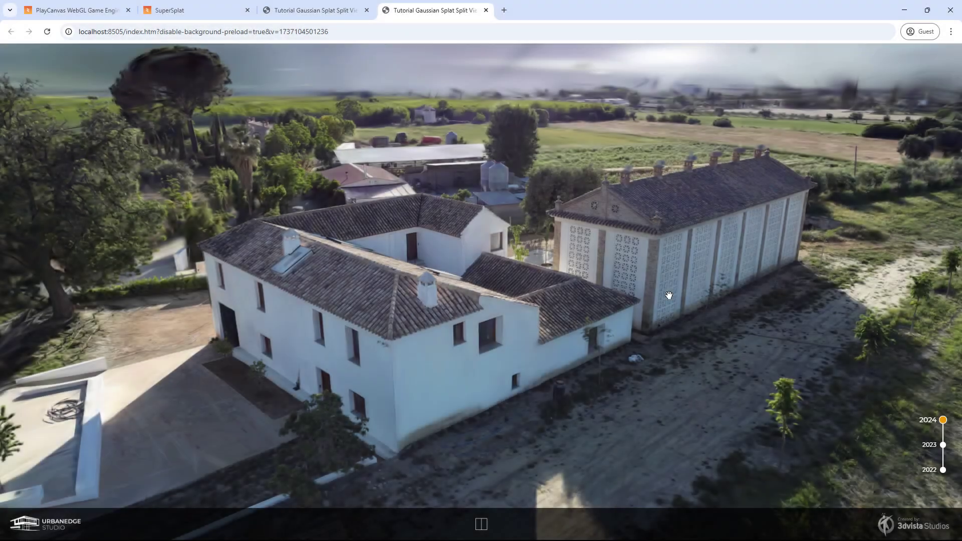
Step: Cycle the farmhouse through its 2023, 2024 and 2022 captures, then enable the split comparison view
{"action": "left_click", "coordinate": [929, 446]}
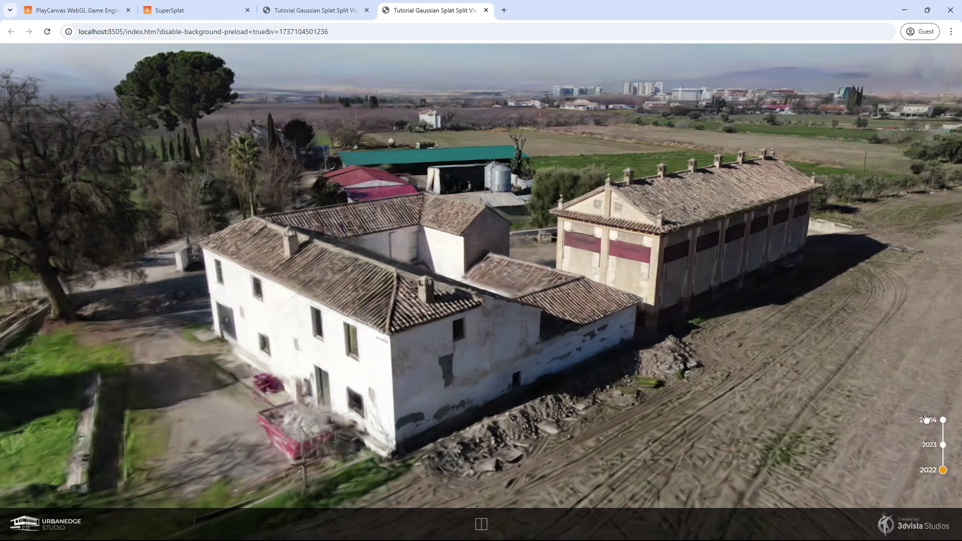
{"action": "left_click", "coordinate": [504, 358]}
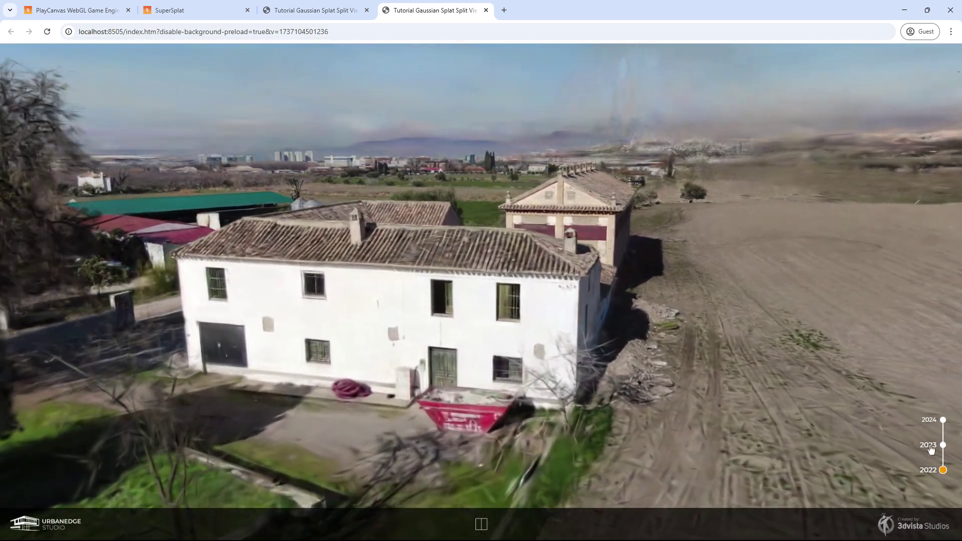
{"action": "left_click", "coordinate": [931, 447]}
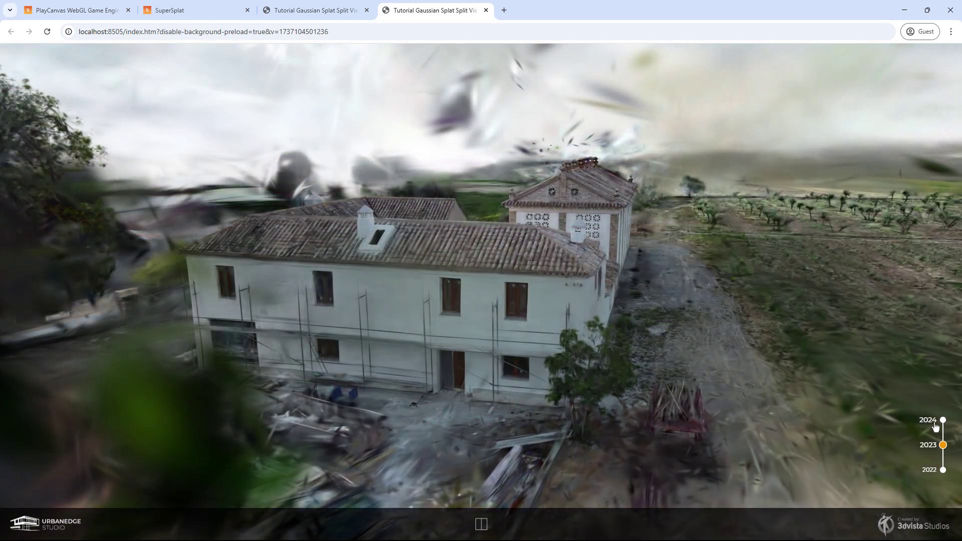
{"action": "left_click", "coordinate": [934, 423]}
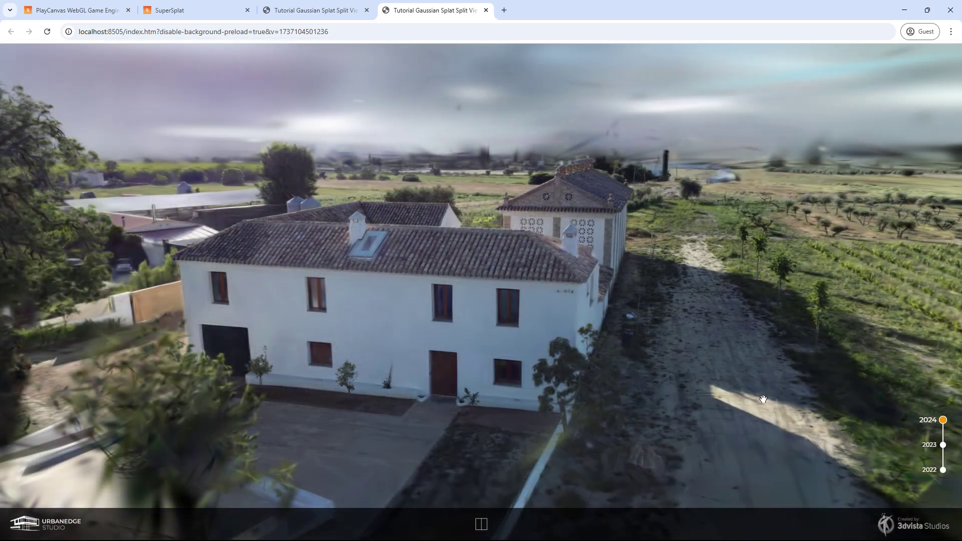
{"action": "left_click_drag", "start_coordinate": [762, 399], "coordinate": [431, 250]}
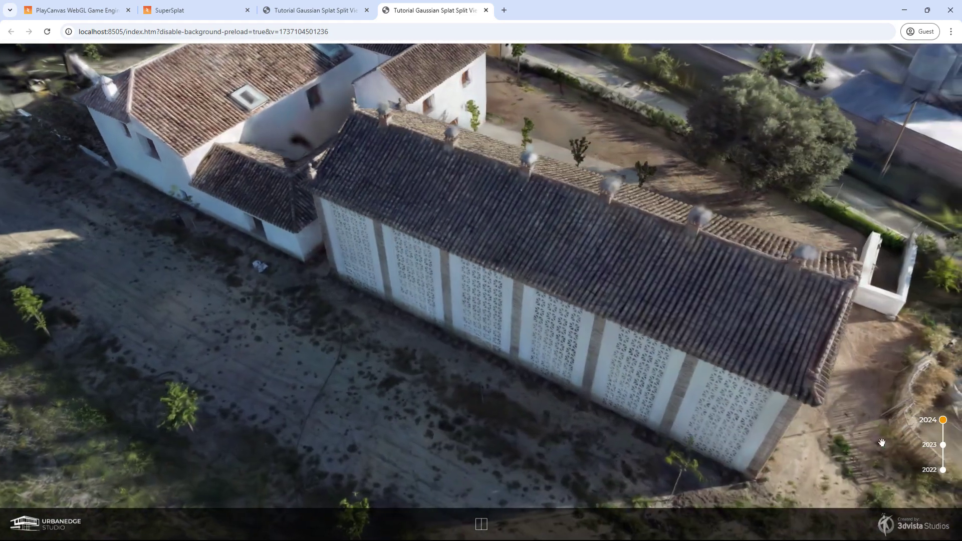
{"action": "left_click", "coordinate": [935, 478]}
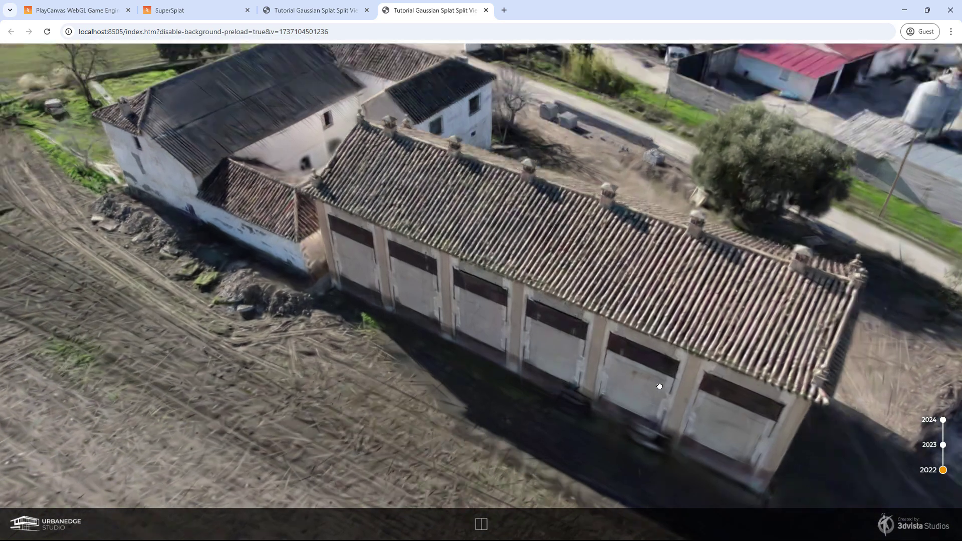
{"action": "left_click_drag", "start_coordinate": [851, 401], "coordinate": [655, 302]}
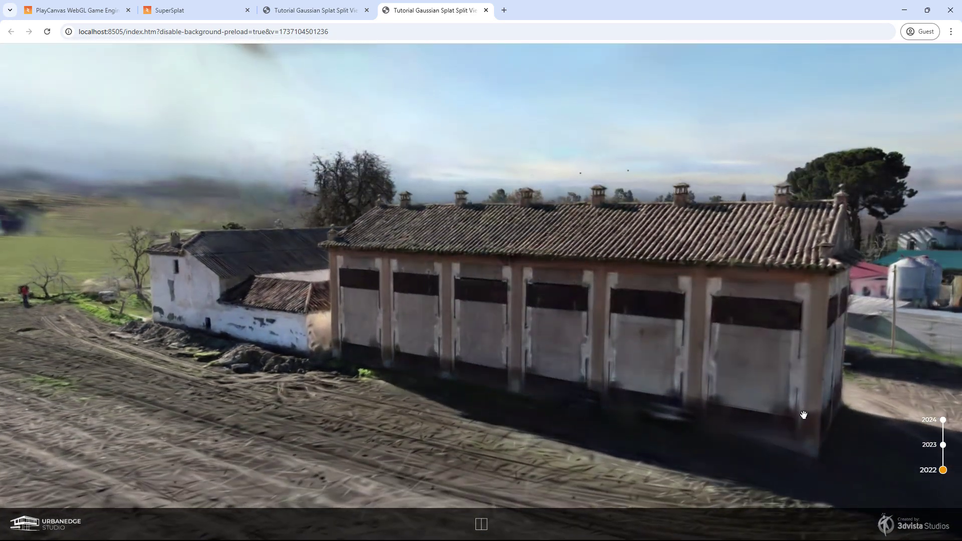
{"action": "left_click", "coordinate": [932, 421]}
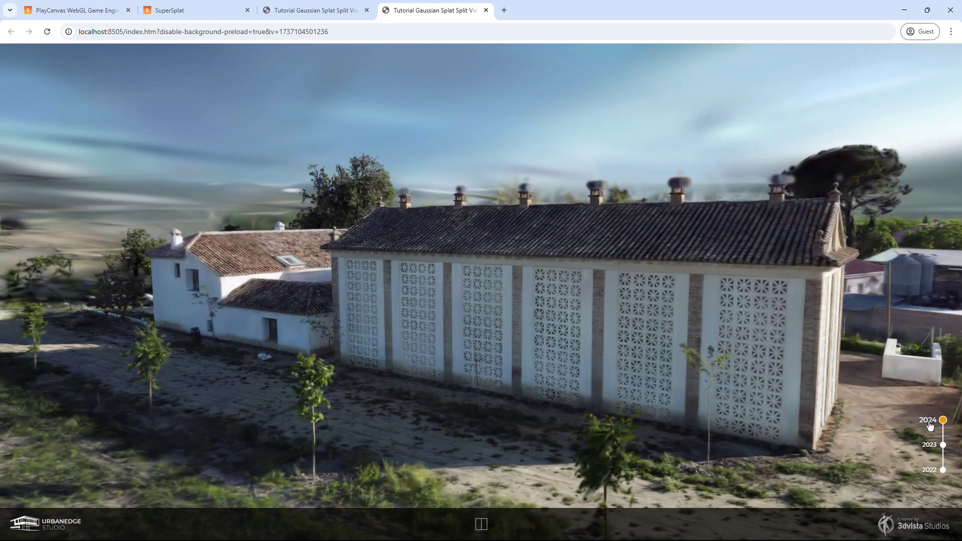
{"action": "left_click", "coordinate": [480, 525]}
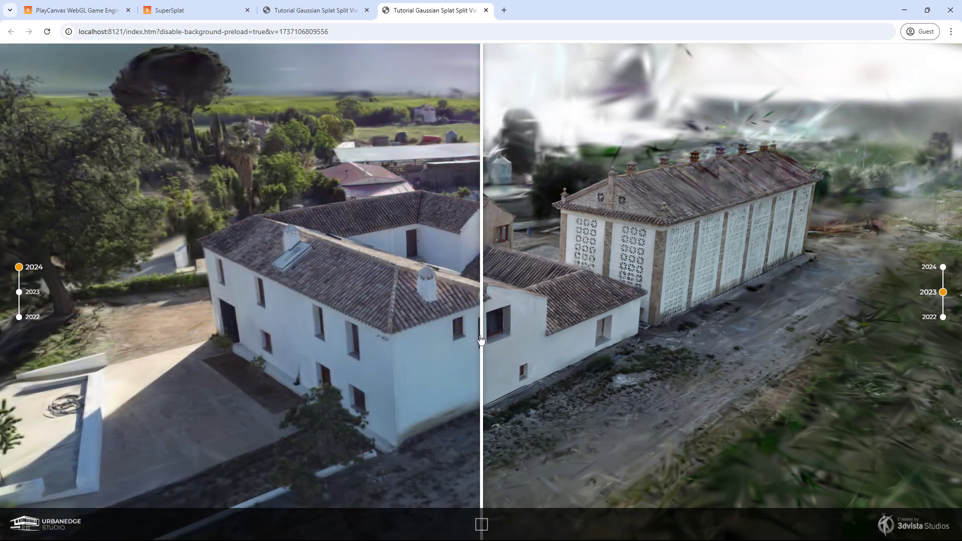
Step: Show 2022 on the right half and 2023 on the left, adjust the divider, then exit split view
{"action": "left_click_drag", "start_coordinate": [222, 332], "coordinate": [920, 348]}
{"action": "left_click", "coordinate": [929, 317]}
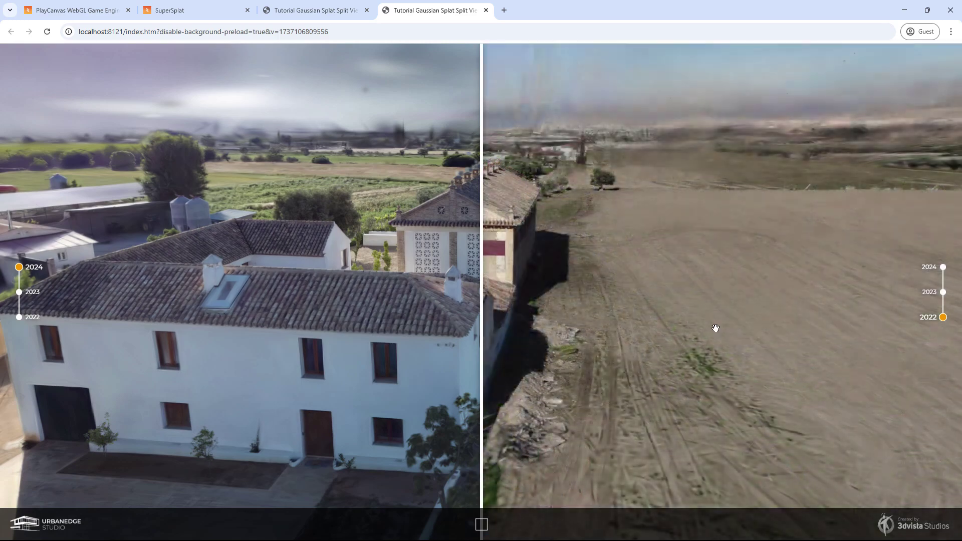
{"action": "left_click_drag", "start_coordinate": [716, 328], "coordinate": [680, 309]}
{"action": "left_click_drag", "start_coordinate": [480, 359], "coordinate": [426, 351]}
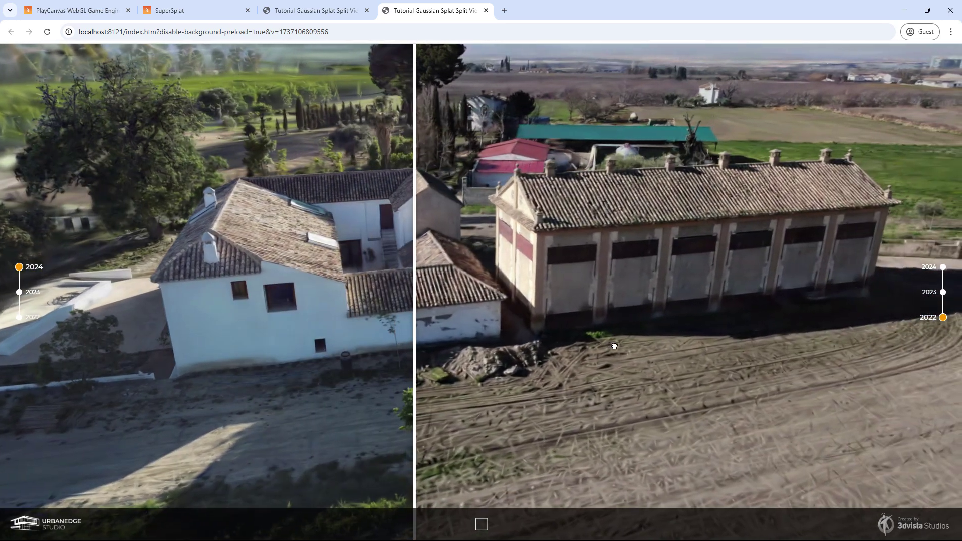
{"action": "left_click", "coordinate": [34, 293]}
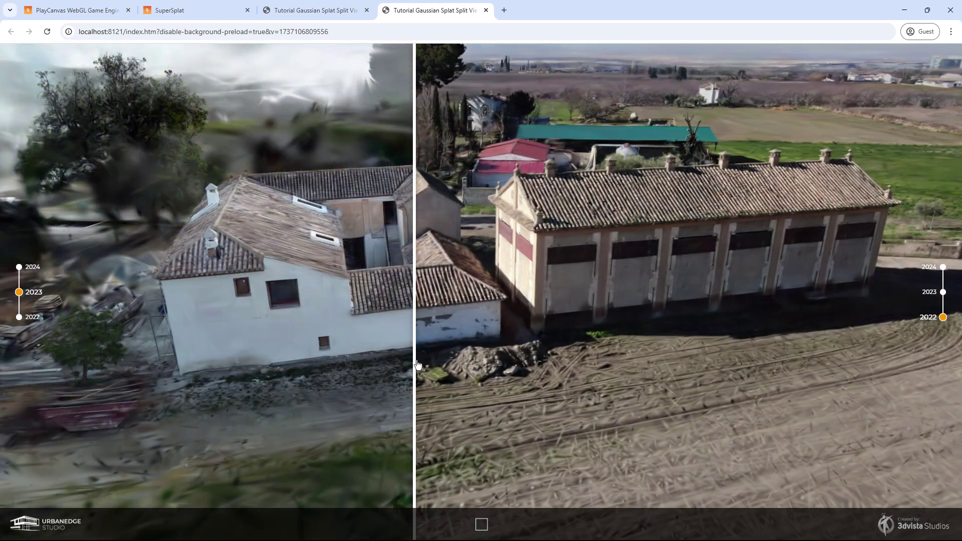
{"action": "left_click_drag", "start_coordinate": [418, 364], "coordinate": [443, 360]}
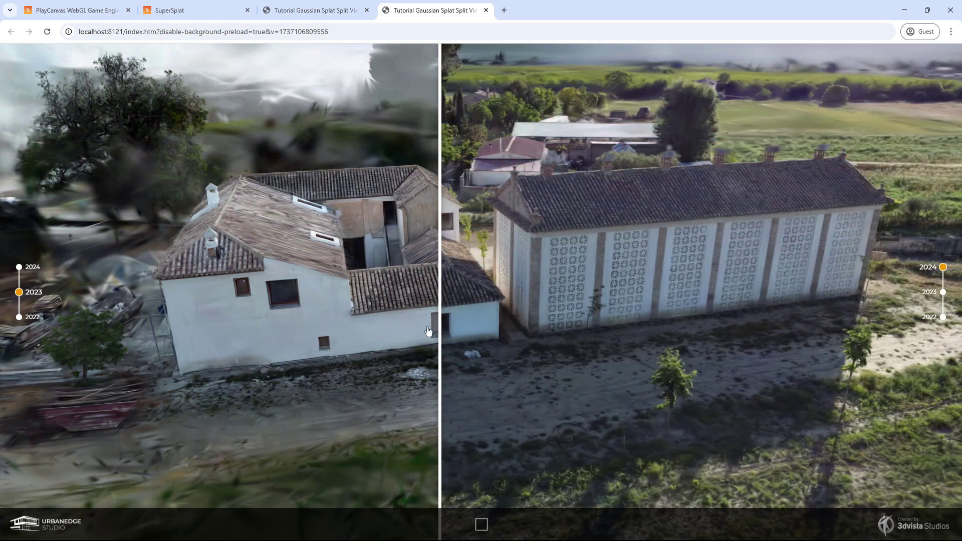
{"action": "left_click_drag", "start_coordinate": [432, 335], "coordinate": [453, 357]}
{"action": "left_click", "coordinate": [479, 524]}
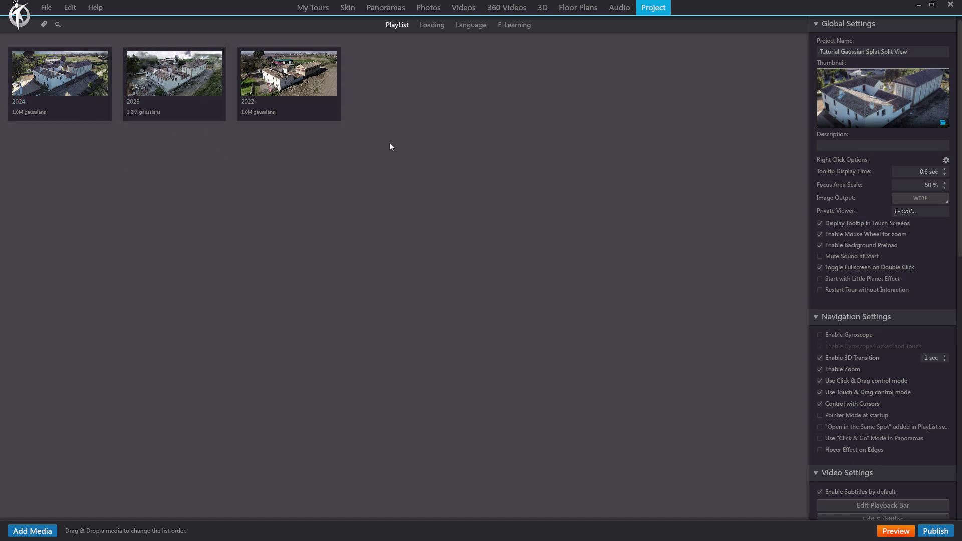
Step: Switch to the Skin tab to see the main viewer with its year timeline and footer
{"action": "left_click", "coordinate": [348, 8]}
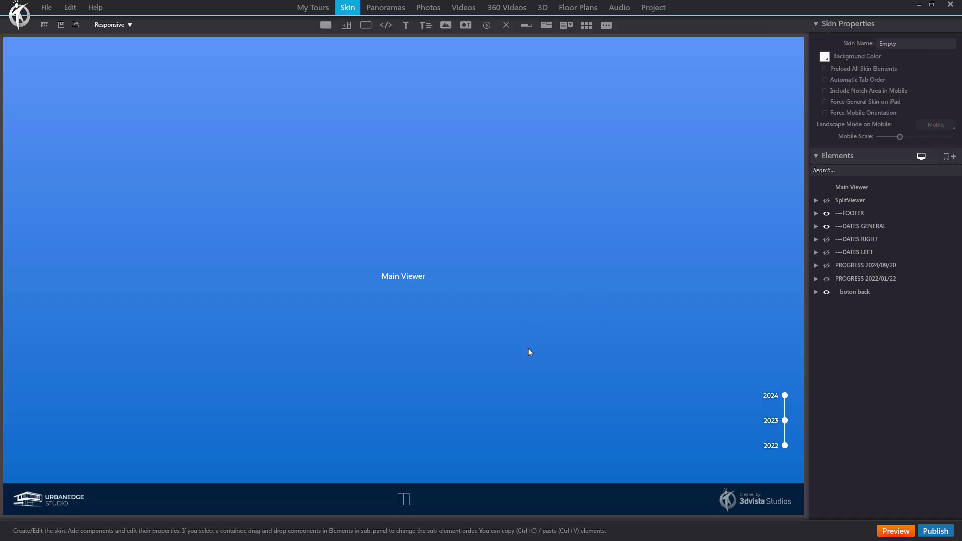
Step: Inspect and close the 2024 label's Open 3D Model action
{"action": "left_click", "coordinate": [777, 405]}
{"action": "left_click", "coordinate": [850, 429]}
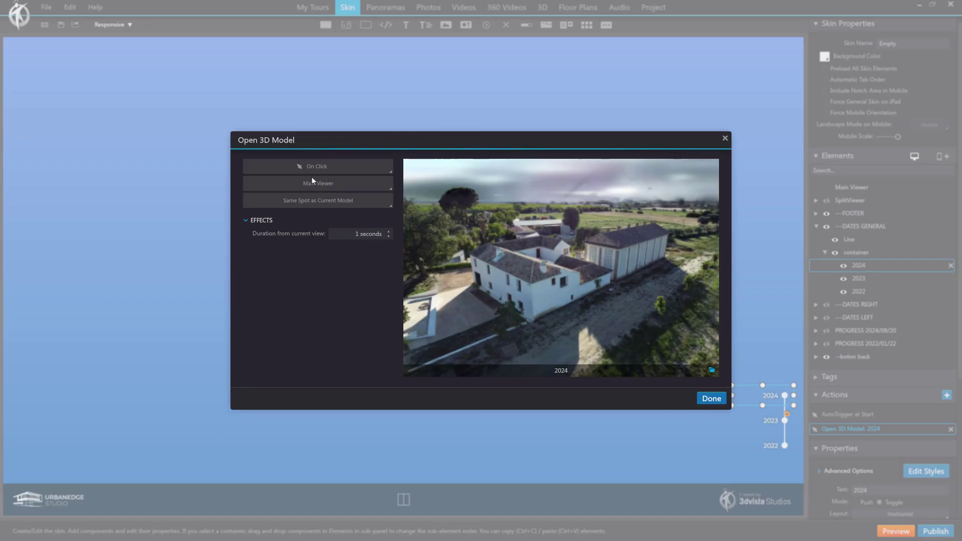
{"action": "left_click", "coordinate": [724, 138]}
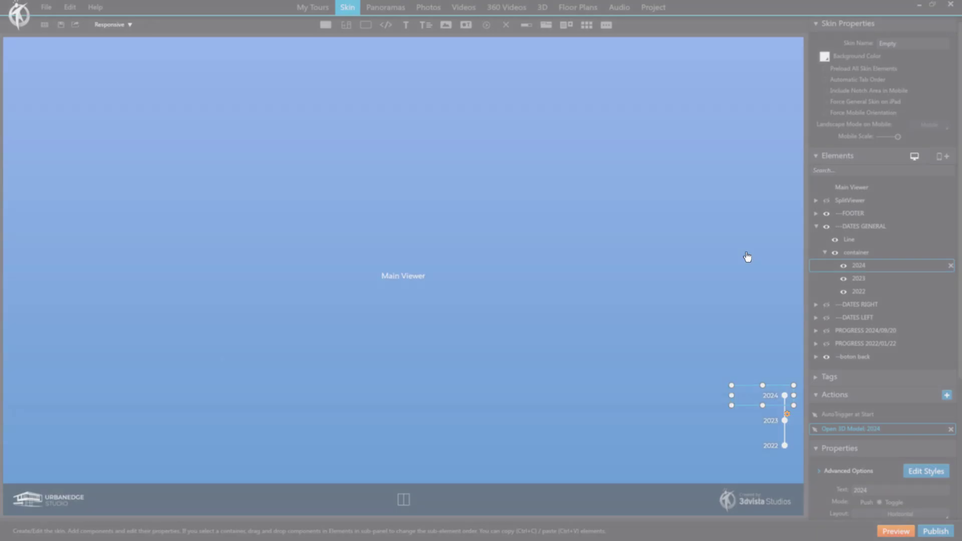
Step: Review the 2023 and 2024 date buttons' actions and the AutoTrigger at Start action
{"action": "scroll", "coordinate": [869, 453], "scroll_direction": "down", "scroll_amount": 4}
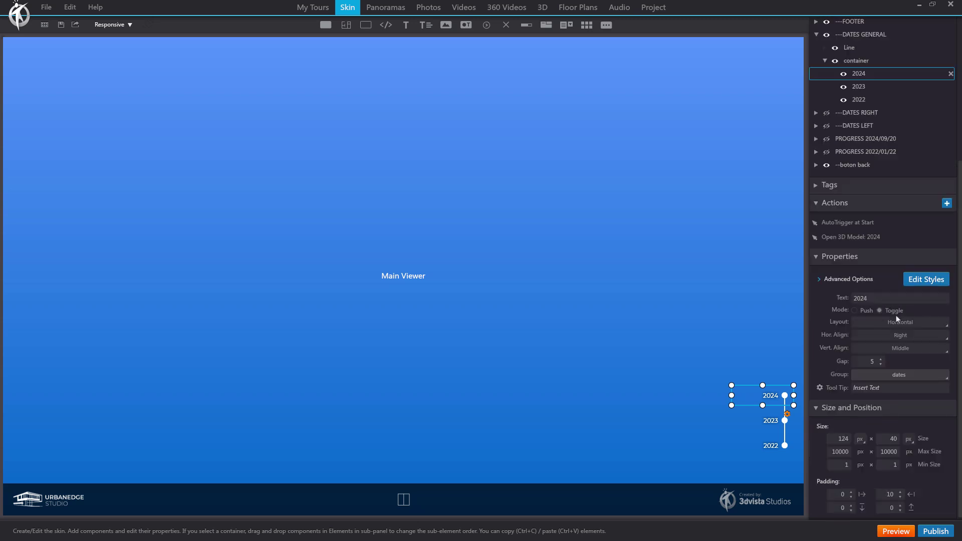
{"action": "left_click", "coordinate": [777, 418]}
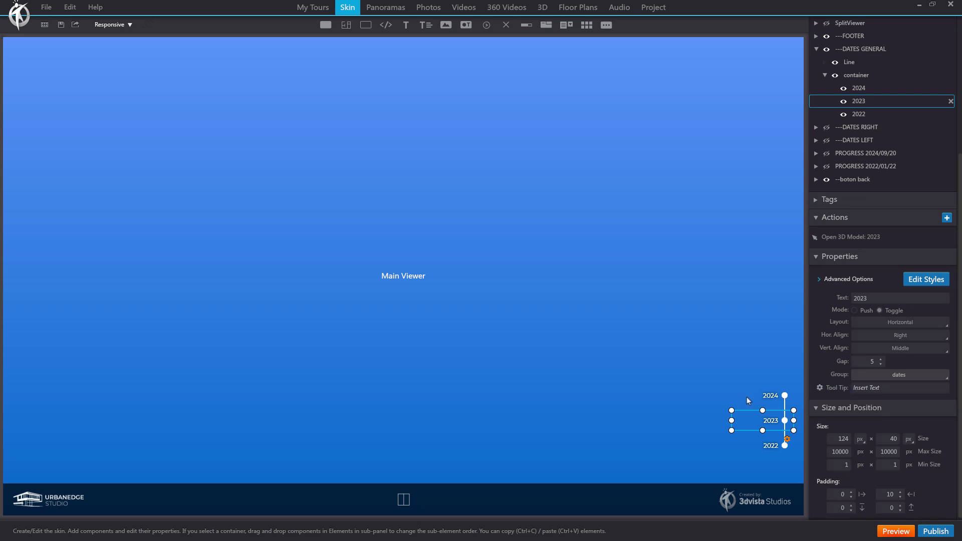
{"action": "left_click", "coordinate": [772, 399]}
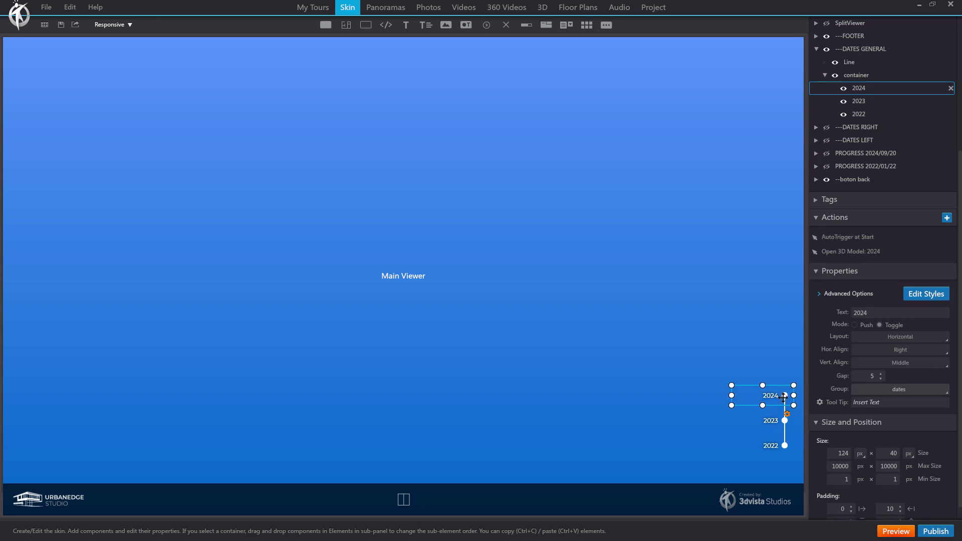
{"action": "left_click", "coordinate": [845, 241]}
{"action": "double_click", "coordinate": [837, 252]}
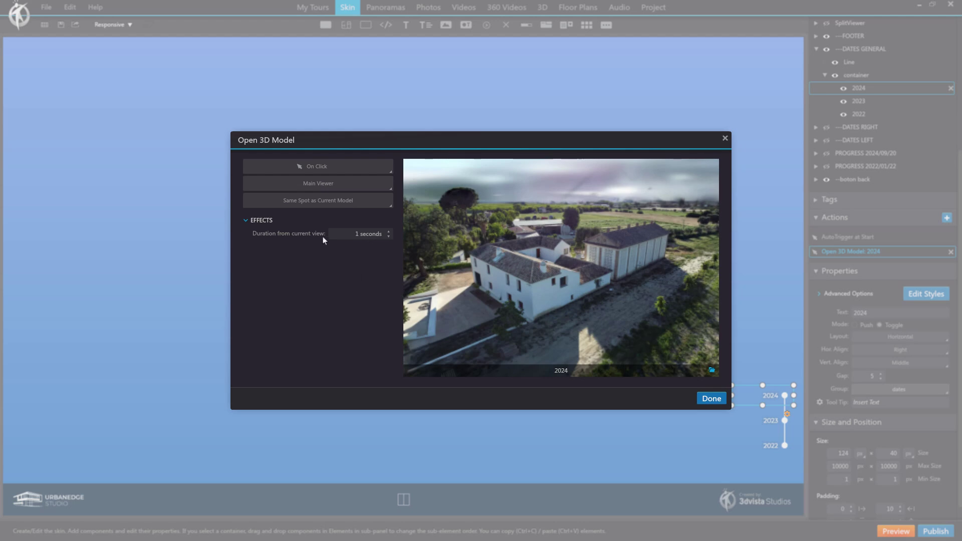
{"action": "left_click", "coordinate": [315, 203]}
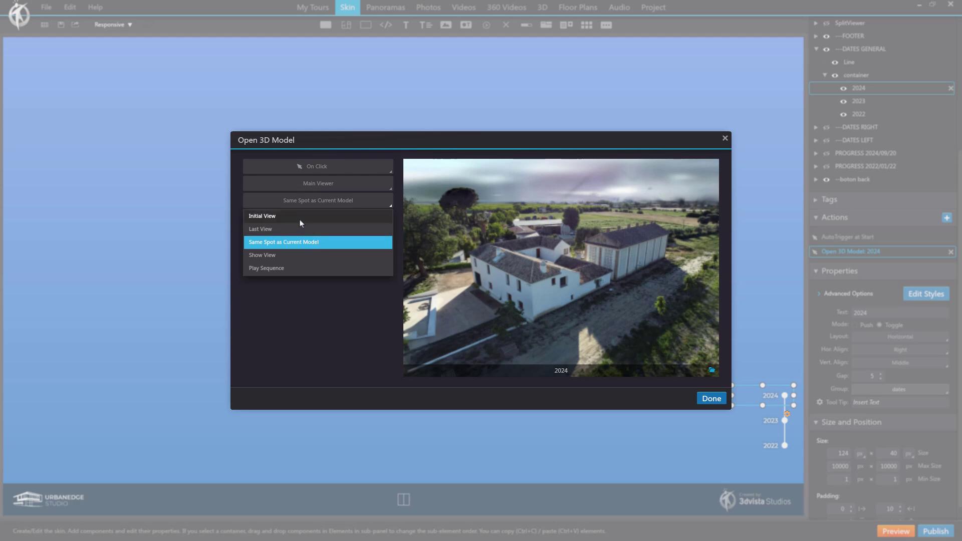
{"action": "left_click", "coordinate": [331, 203]}
{"action": "left_click", "coordinate": [712, 399]}
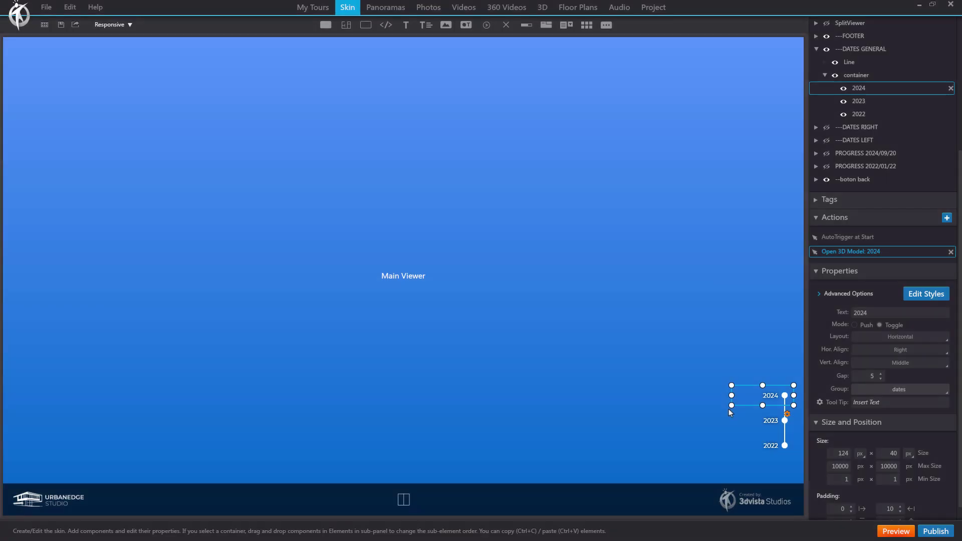
{"action": "left_click", "coordinate": [767, 423]}
{"action": "double_click", "coordinate": [854, 237]}
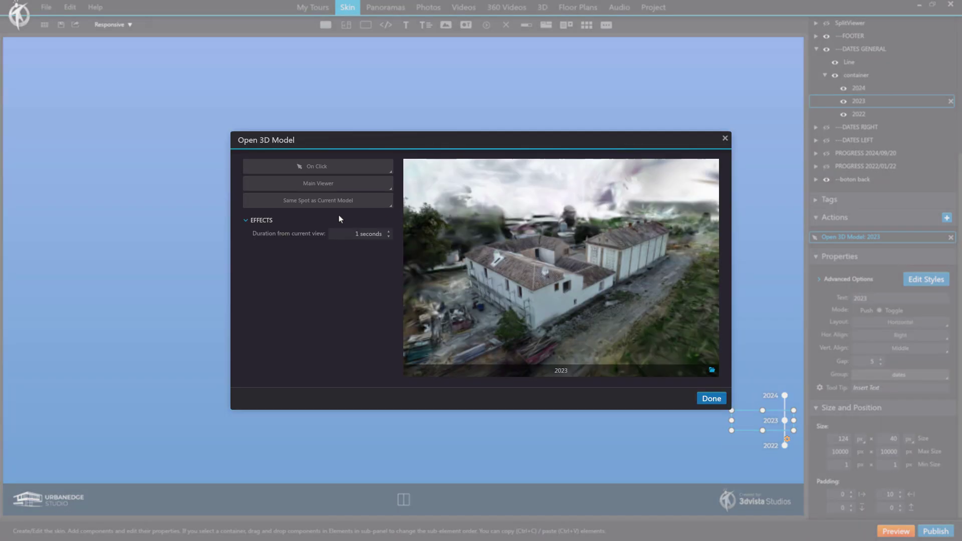
{"action": "left_click", "coordinate": [725, 139]}
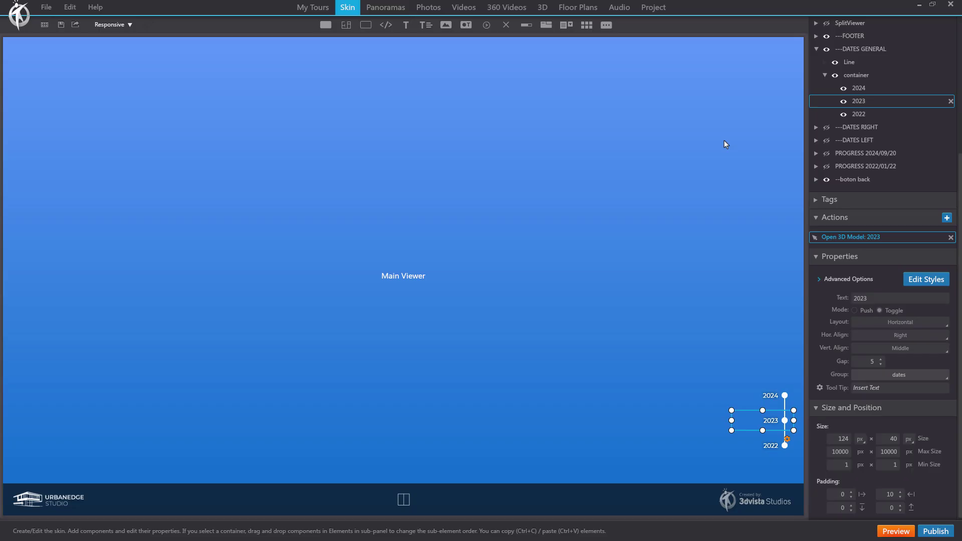
{"action": "left_click", "coordinate": [772, 446]}
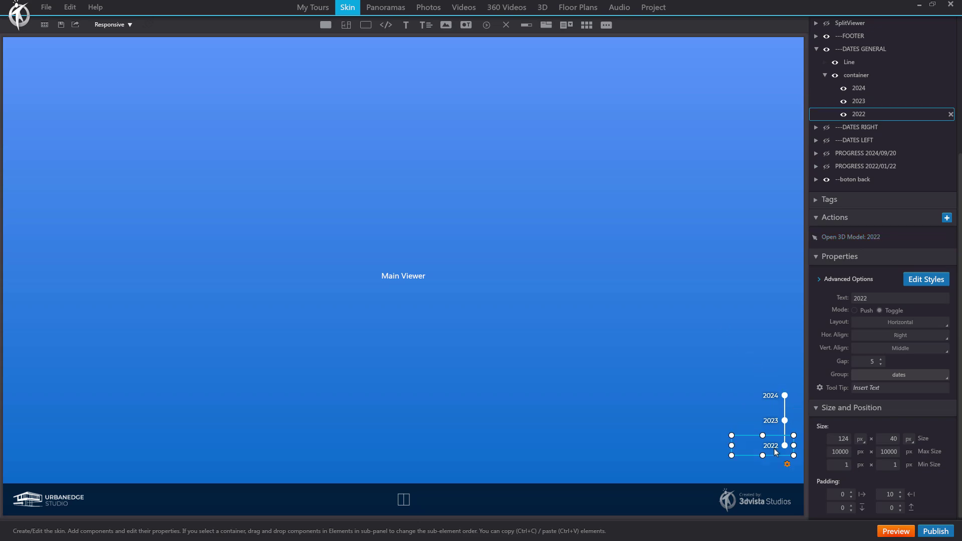
{"action": "double_click", "coordinate": [838, 237]}
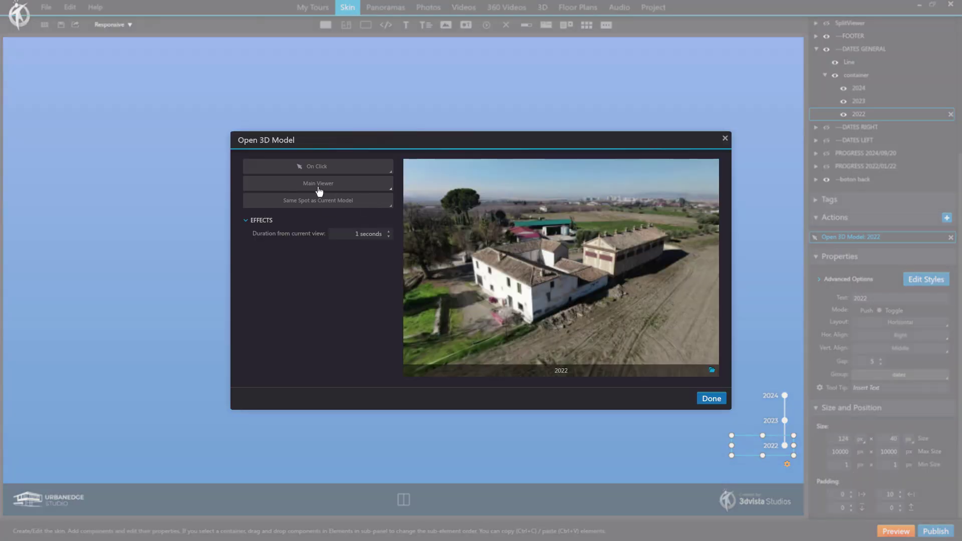
{"action": "left_click", "coordinate": [704, 397]}
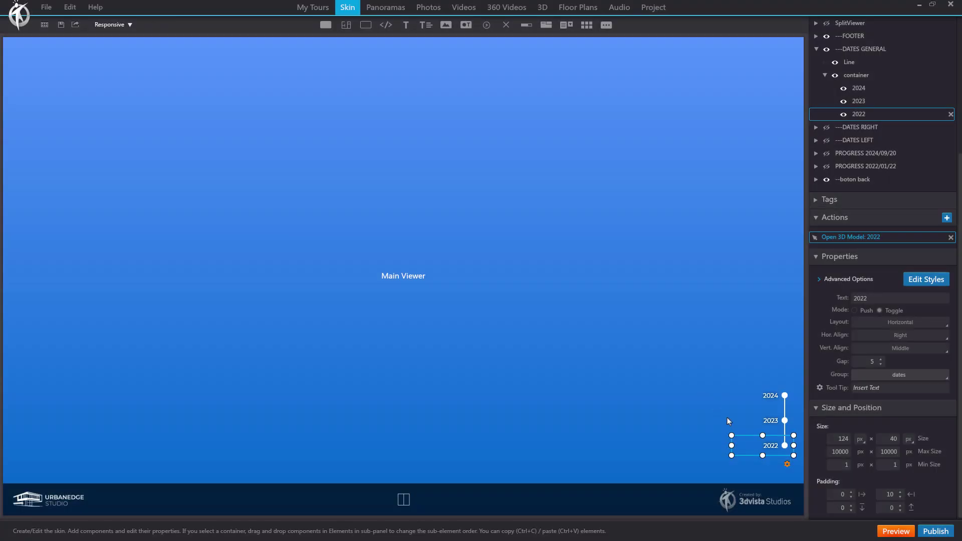
{"action": "left_click", "coordinate": [771, 420]}
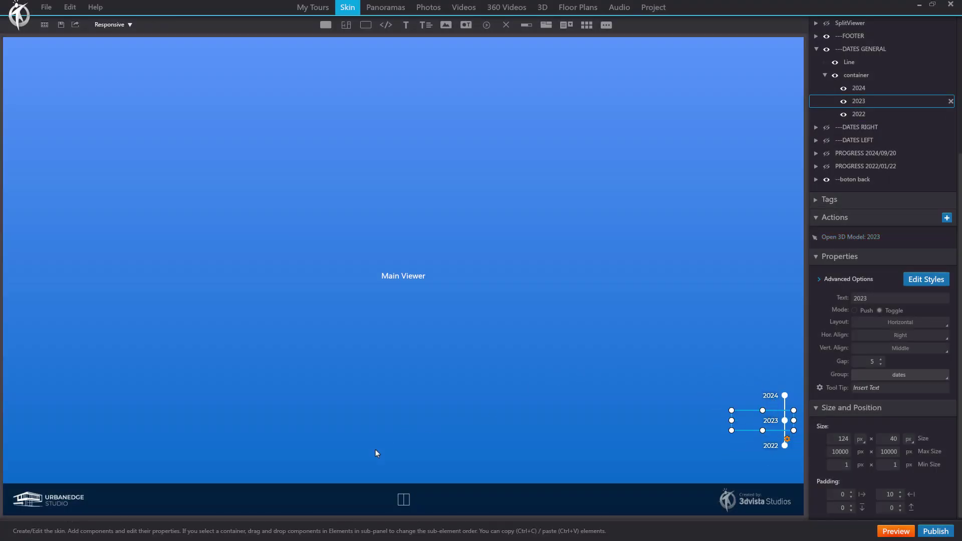
{"action": "left_click", "coordinate": [404, 501]}
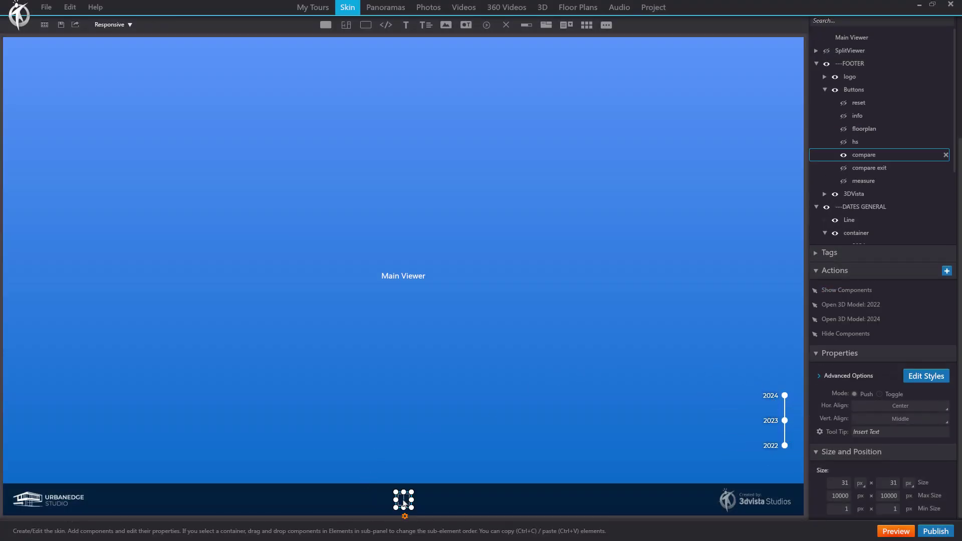
{"action": "left_click", "coordinate": [826, 50]}
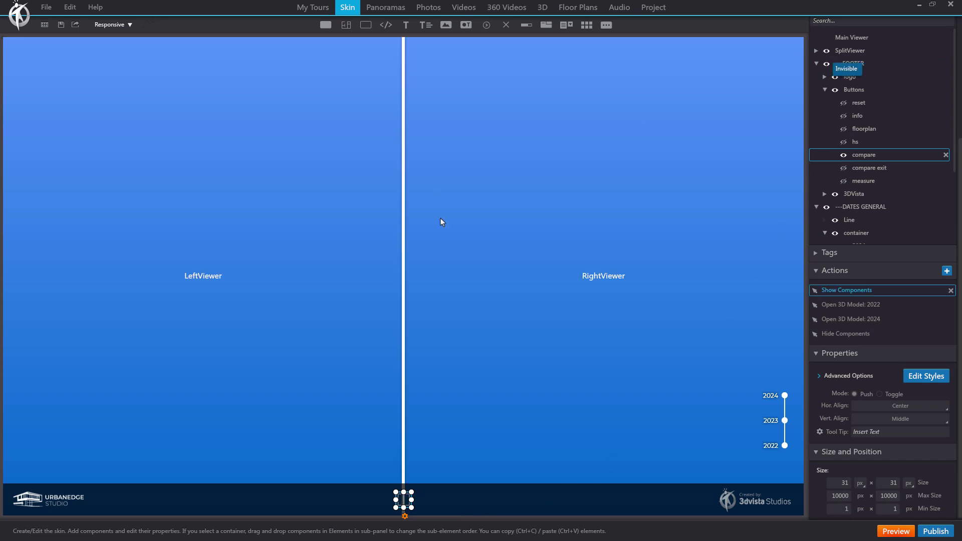
{"action": "left_click", "coordinate": [827, 51]}
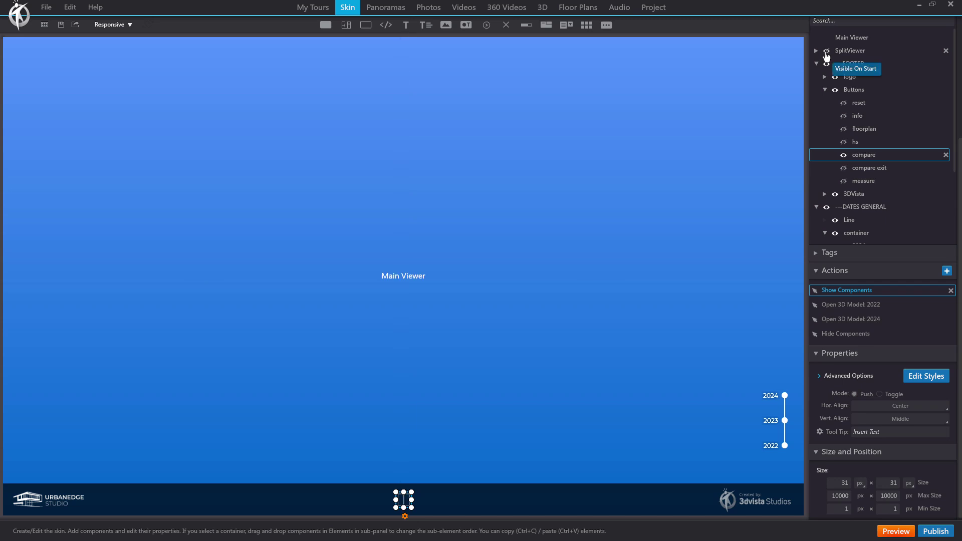
{"action": "left_click", "coordinate": [880, 207]}
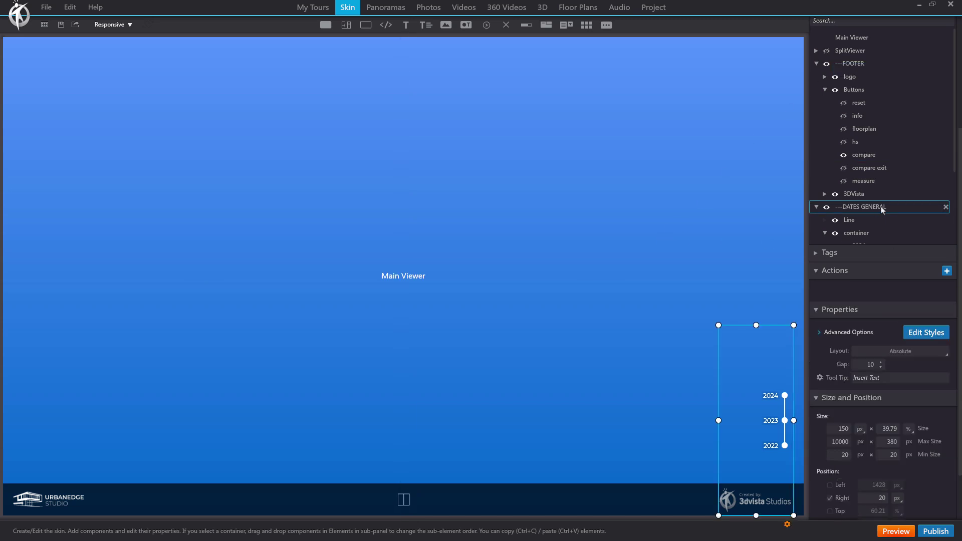
{"action": "scroll", "coordinate": [885, 205], "scroll_direction": "down", "scroll_amount": 3}
{"action": "left_click", "coordinate": [826, 180]}
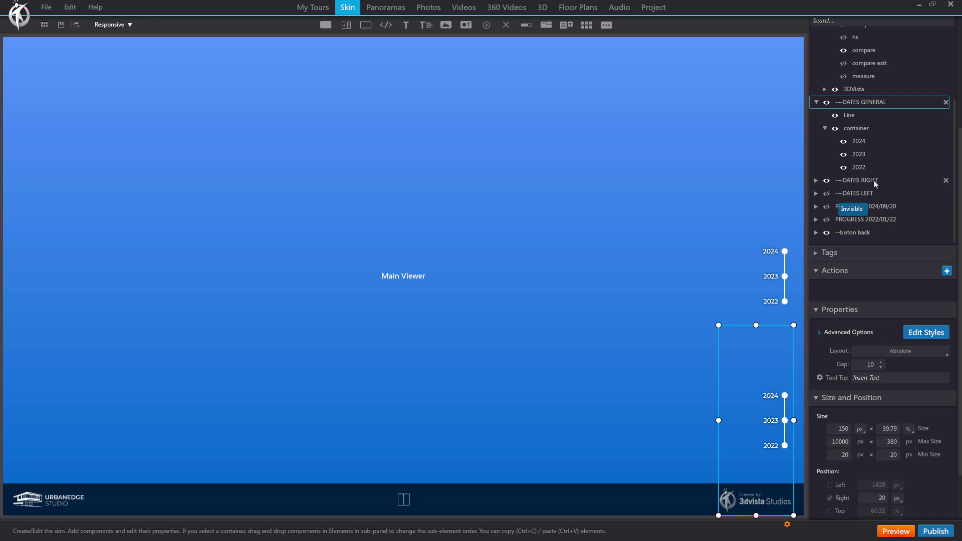
{"action": "left_click", "coordinate": [828, 194]}
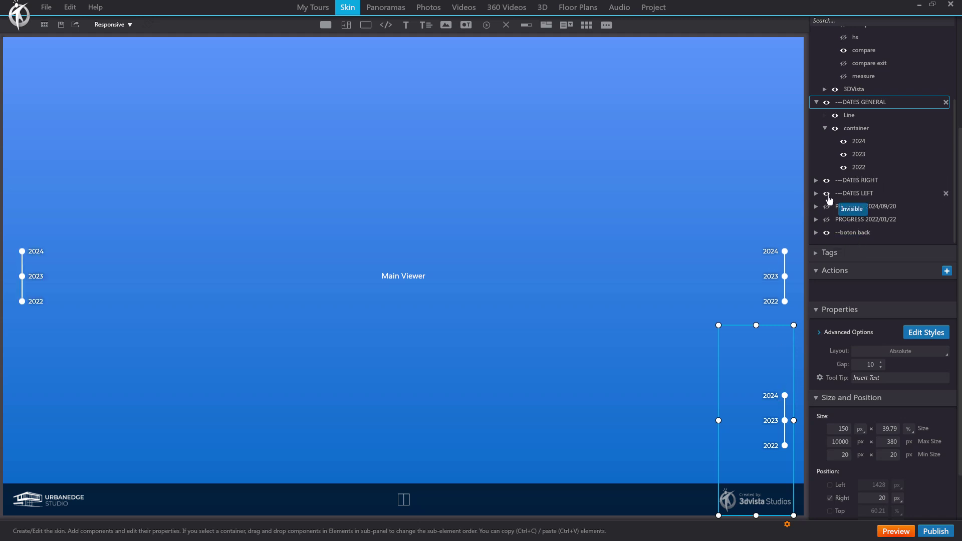
{"action": "left_click", "coordinate": [827, 194]}
{"action": "left_click", "coordinate": [826, 181]}
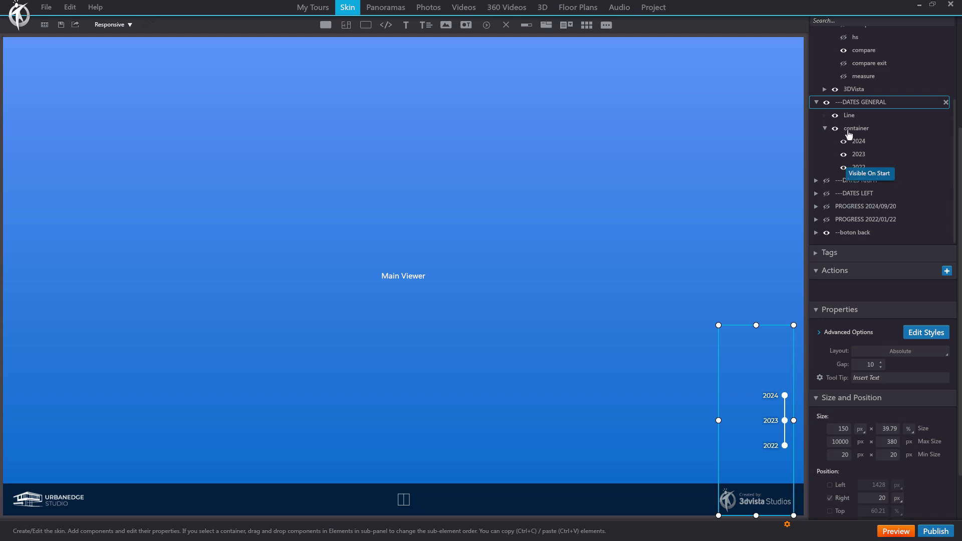
{"action": "left_click", "coordinate": [403, 499]}
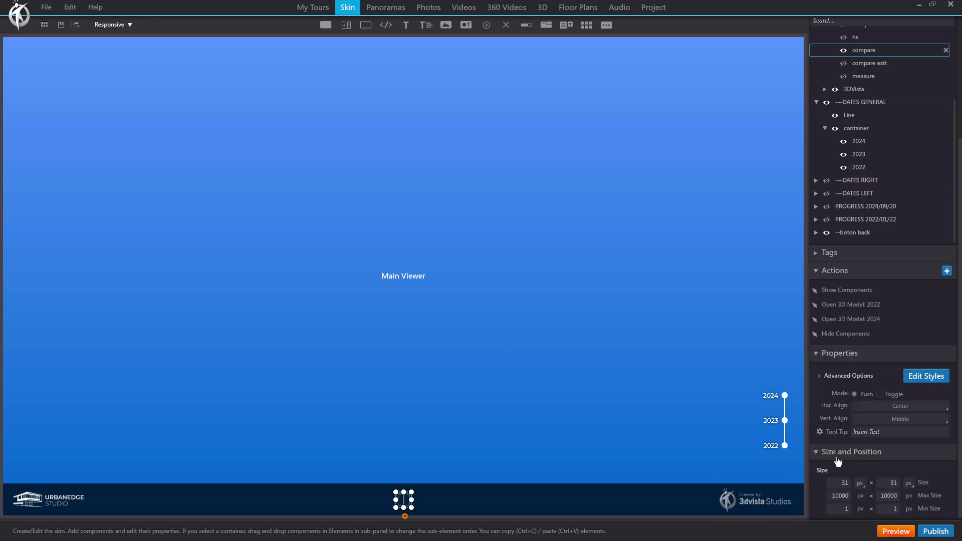
Step: Review the compare button's Show Components, Open 2022 and Open 2024 model actions
{"action": "double_click", "coordinate": [832, 291]}
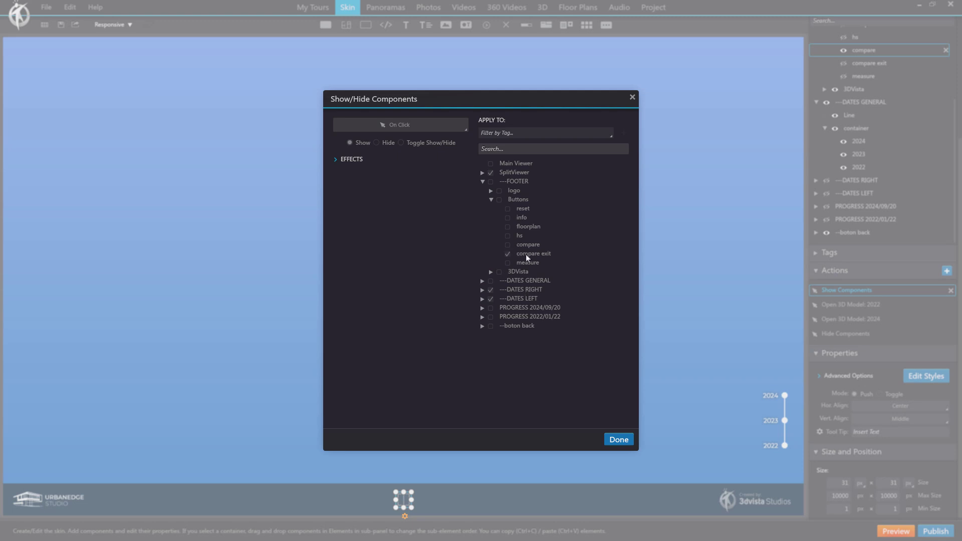
{"action": "left_click", "coordinate": [618, 440]}
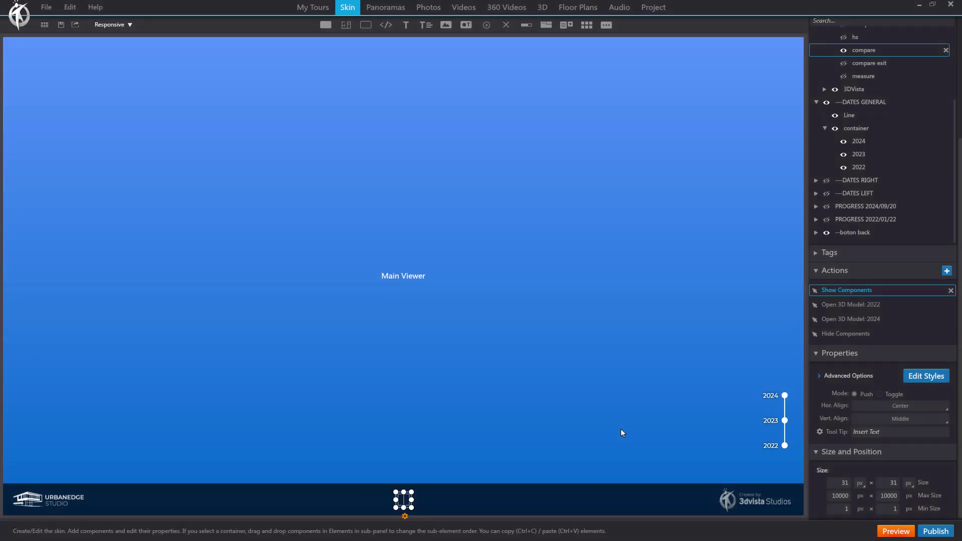
{"action": "double_click", "coordinate": [838, 306]}
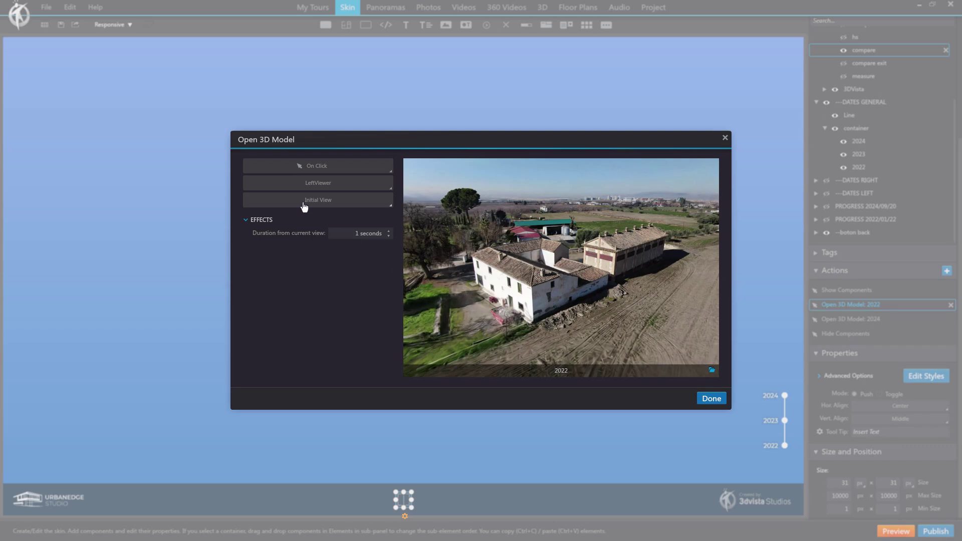
{"action": "left_click", "coordinate": [711, 397]}
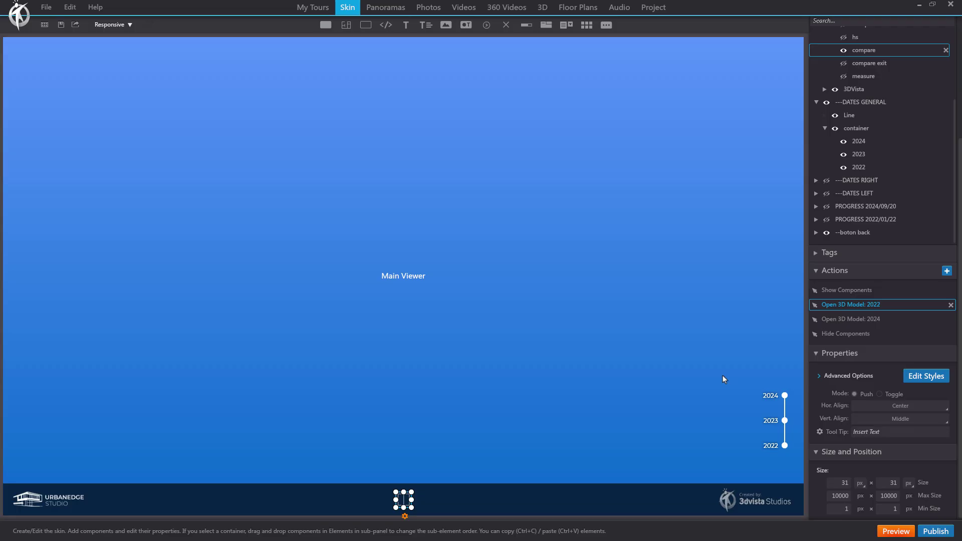
{"action": "double_click", "coordinate": [867, 320]}
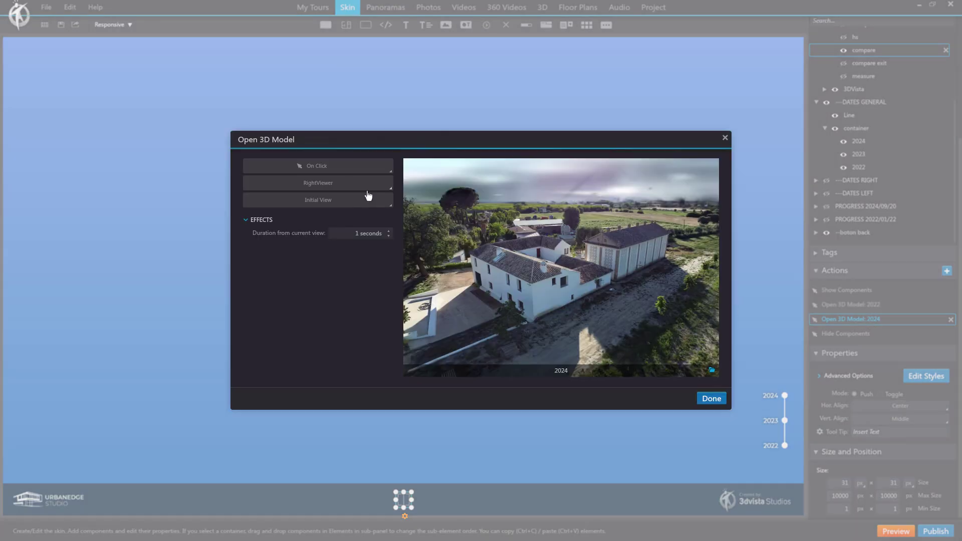
{"action": "left_click", "coordinate": [711, 399]}
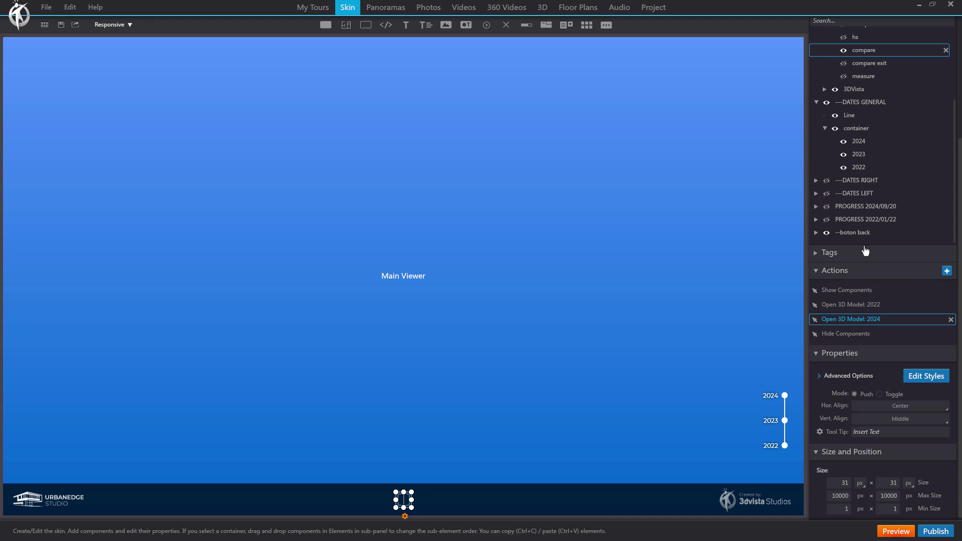
Step: Set Hide Components to hide compare and DATES GENERAL, and make the compare exit button visible
{"action": "double_click", "coordinate": [851, 334]}
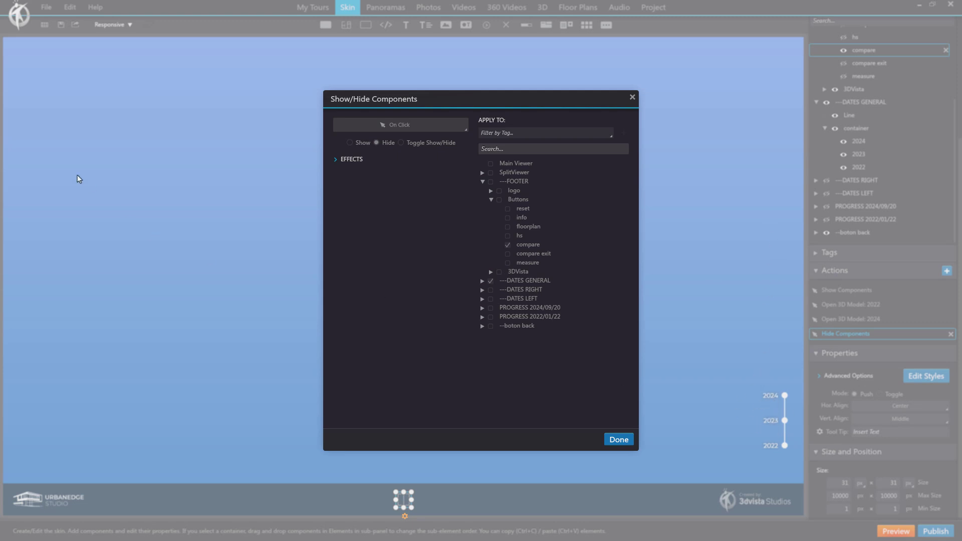
{"action": "left_click", "coordinate": [618, 440]}
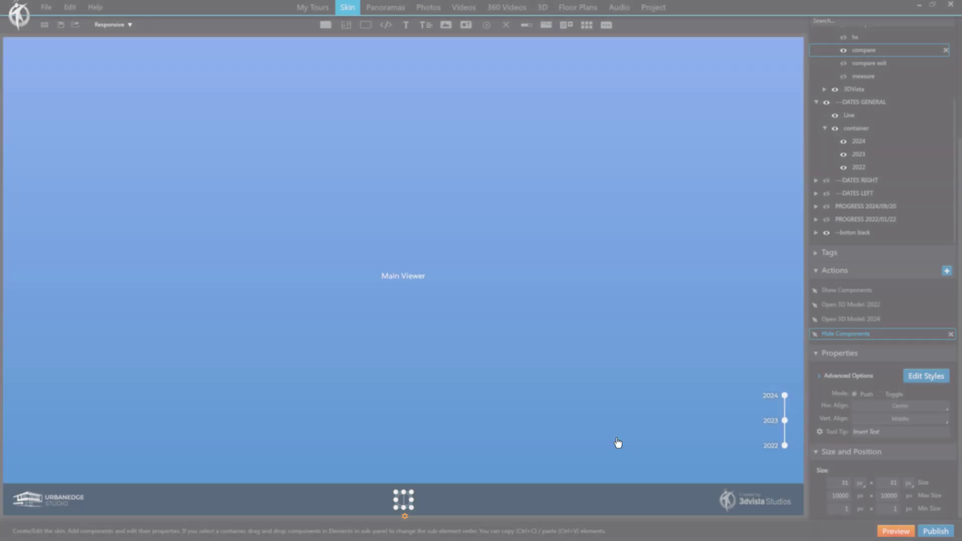
{"action": "left_click", "coordinate": [863, 65]}
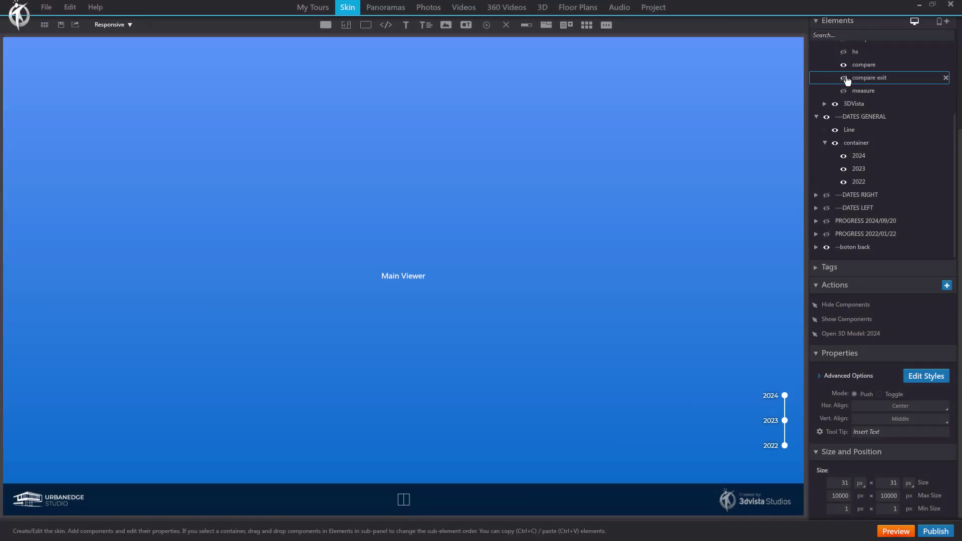
Step: Set the compare exit button's Show Components action to show the compare and general date buttons
{"action": "left_click", "coordinate": [844, 79]}
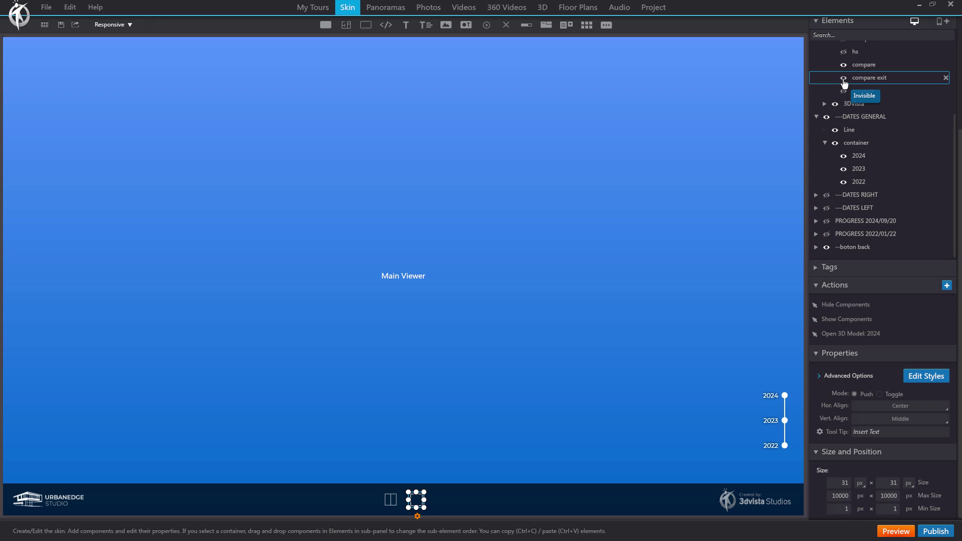
{"action": "left_click", "coordinate": [844, 79]}
{"action": "left_click", "coordinate": [846, 319]}
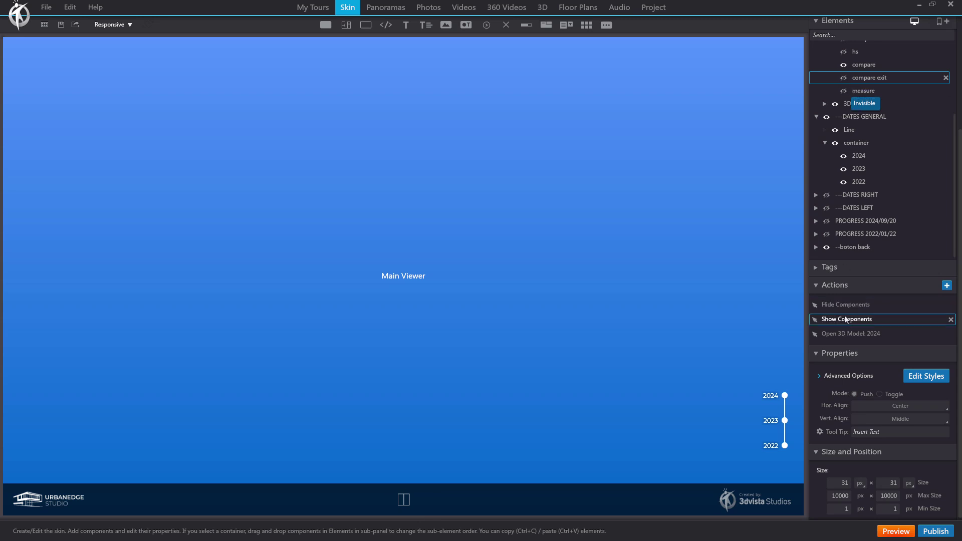
{"action": "double_click", "coordinate": [845, 322]}
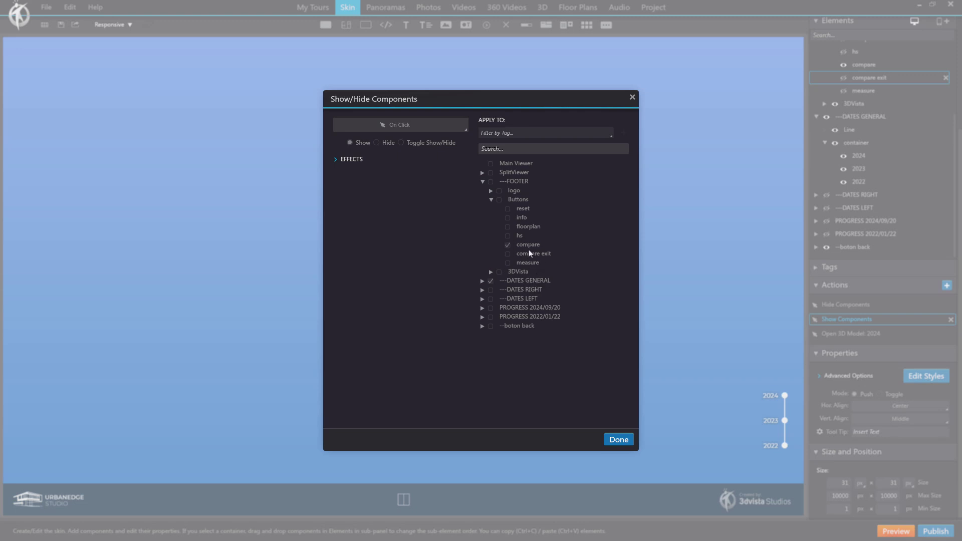
{"action": "left_click", "coordinate": [618, 440]}
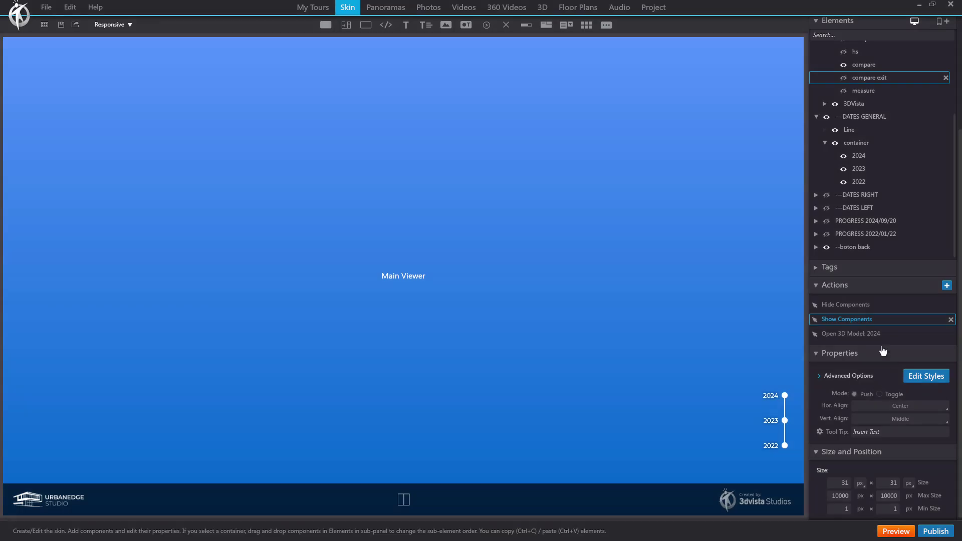
Step: Make its Hide Components action hide SplitViewer, compare exit, DATES RIGHT and DATES LEFT, and open 2024
{"action": "left_click", "coordinate": [849, 306]}
{"action": "double_click", "coordinate": [847, 305]}
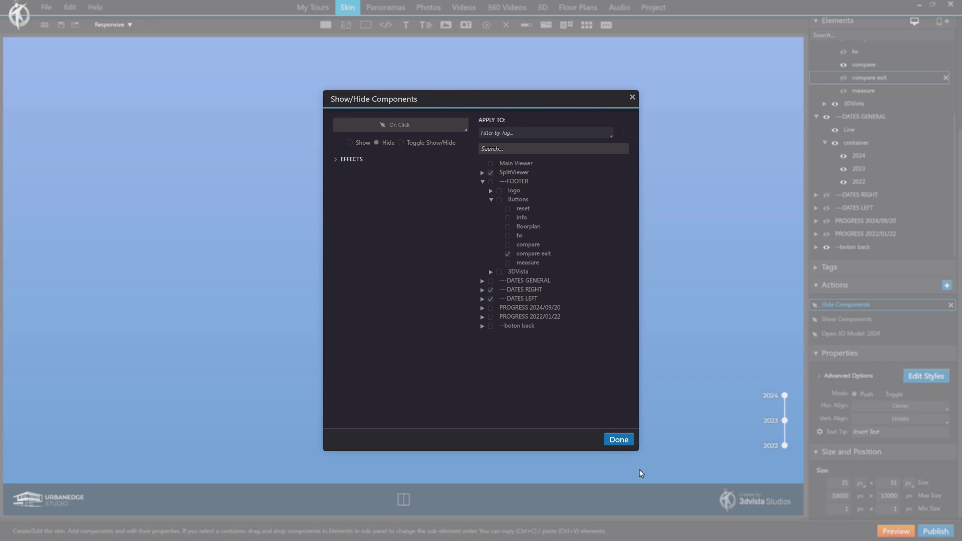
{"action": "left_click", "coordinate": [620, 440]}
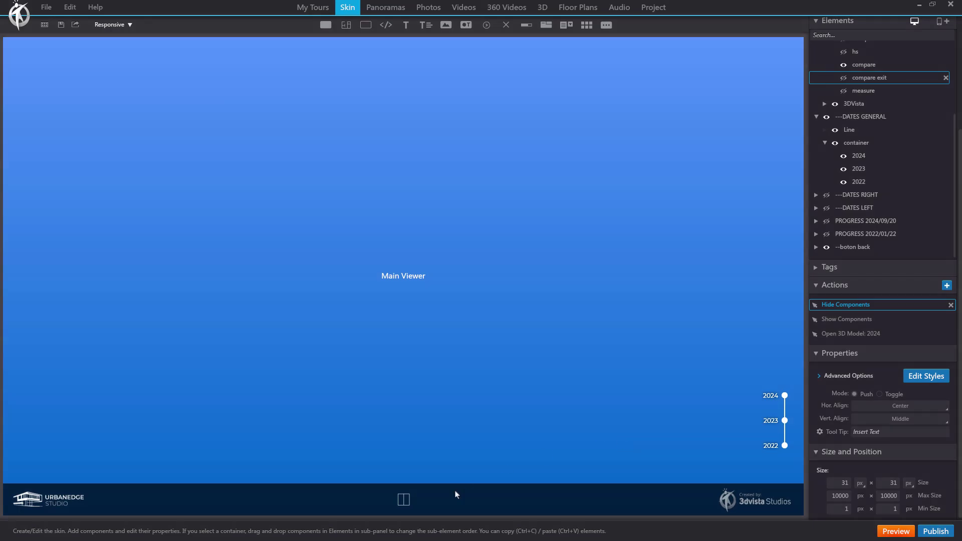
{"action": "double_click", "coordinate": [841, 335]}
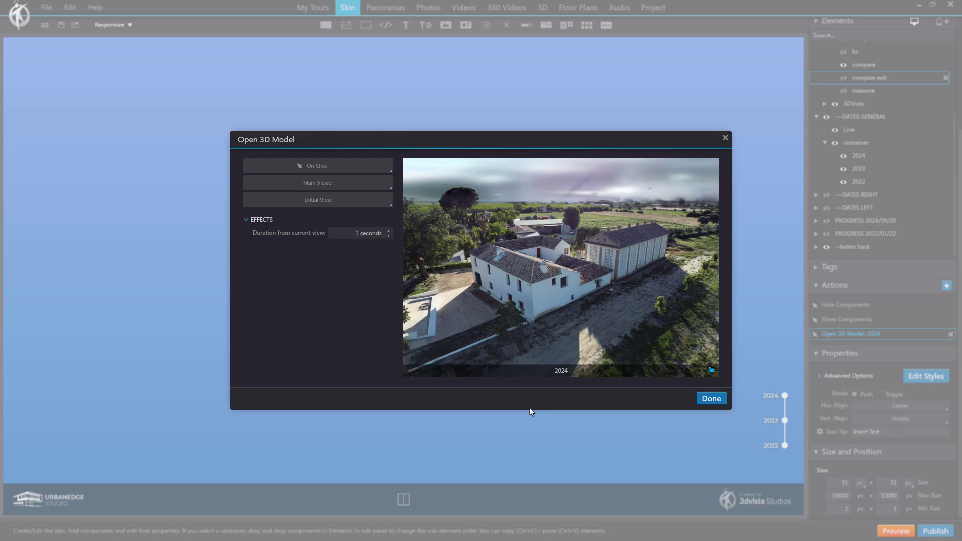
{"action": "left_click", "coordinate": [712, 399]}
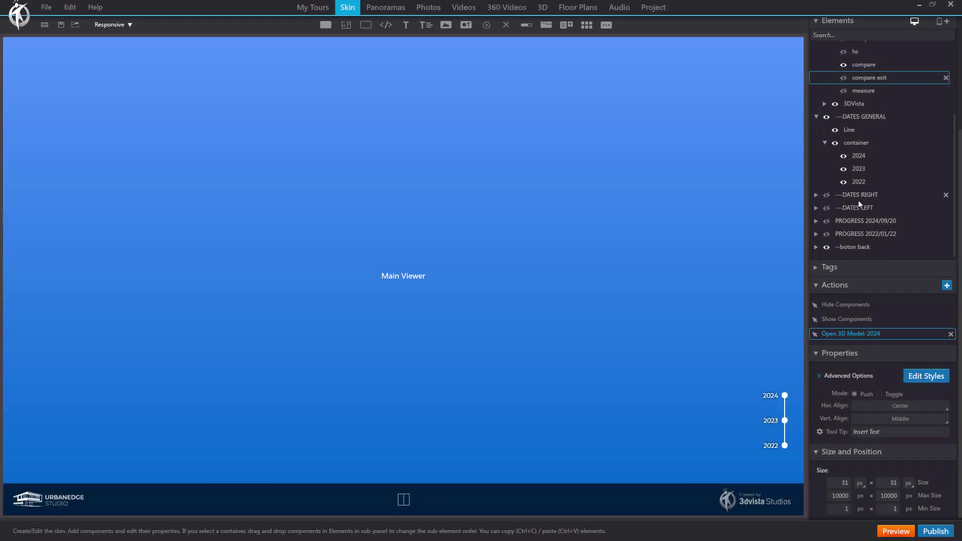
Step: Show both date tracks and confirm the right 2024 button opens the 2024 model in RightViewer
{"action": "left_click", "coordinate": [827, 196]}
{"action": "left_click", "coordinate": [826, 208]}
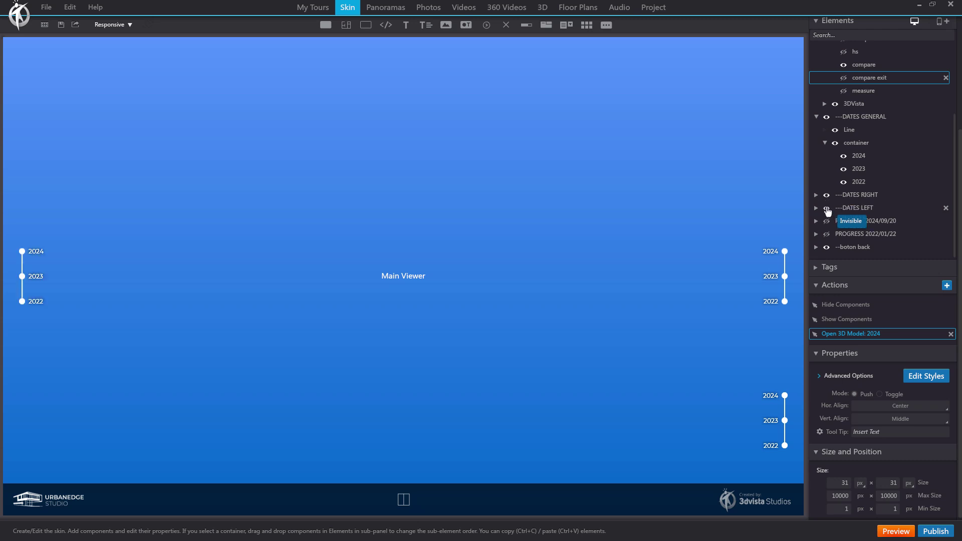
{"action": "left_click", "coordinate": [769, 251]}
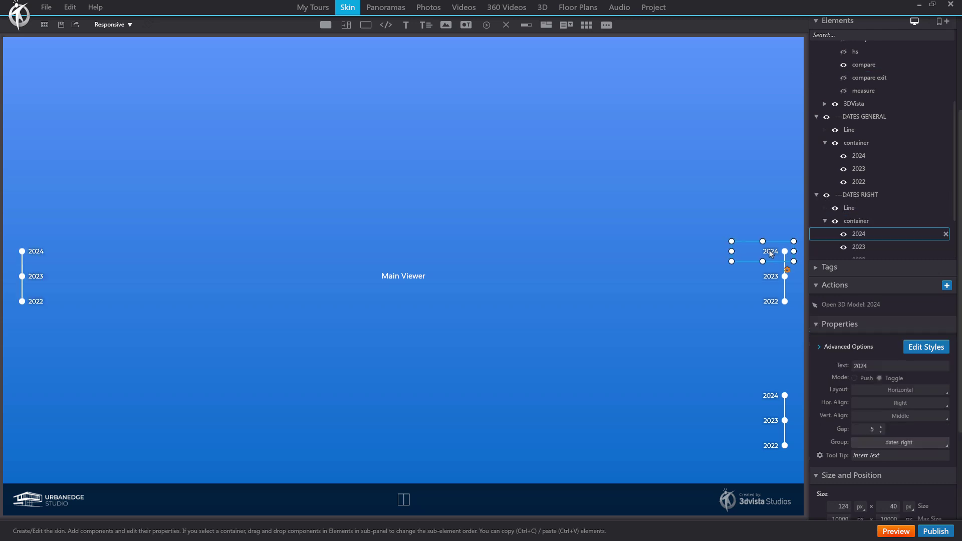
{"action": "left_click", "coordinate": [841, 306]}
{"action": "double_click", "coordinate": [861, 305]}
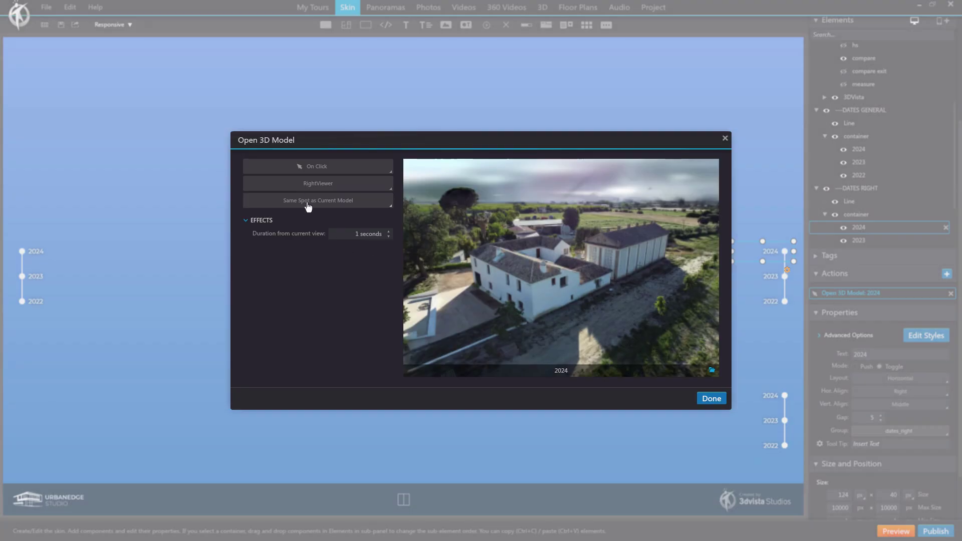
{"action": "left_click", "coordinate": [725, 139]}
Step: Confirm the right 2023 button's Open 3D Model action, then make DATES RIGHT and DATES LEFT start hidden
{"action": "left_click", "coordinate": [770, 277]}
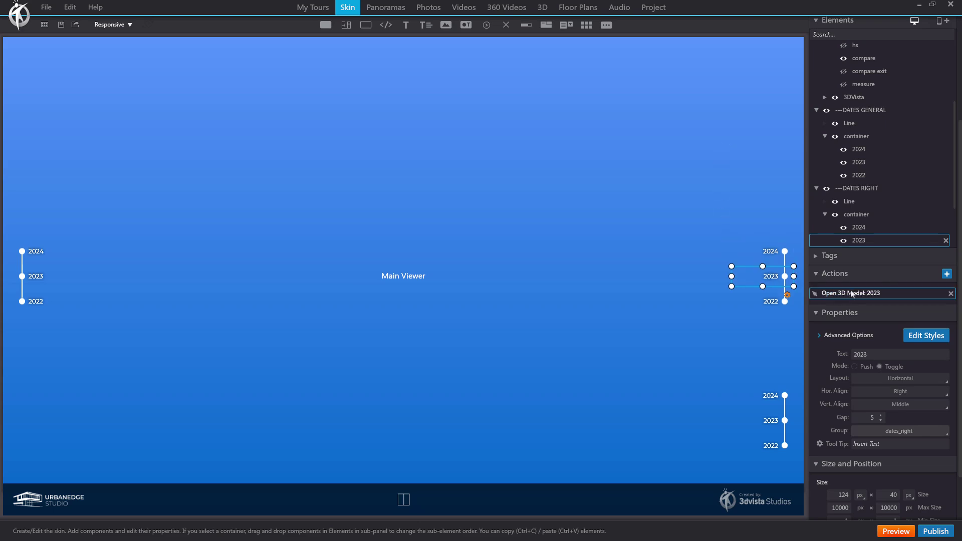
{"action": "double_click", "coordinate": [857, 295]}
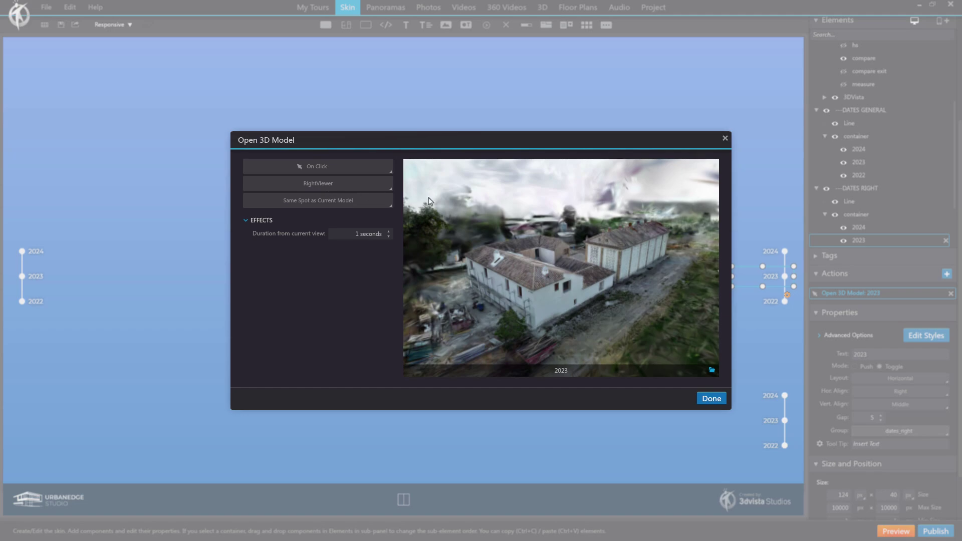
{"action": "left_click", "coordinate": [725, 138]}
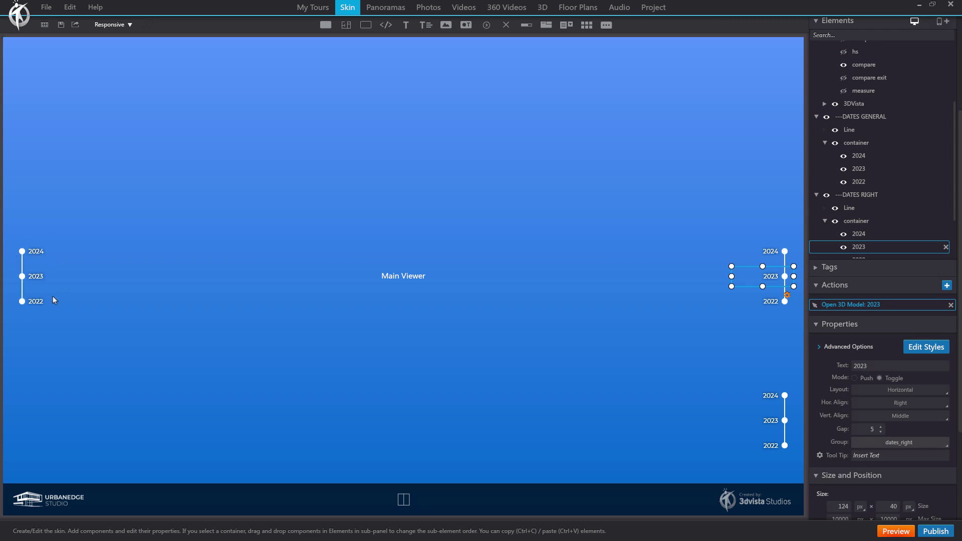
{"action": "left_click", "coordinate": [827, 195]}
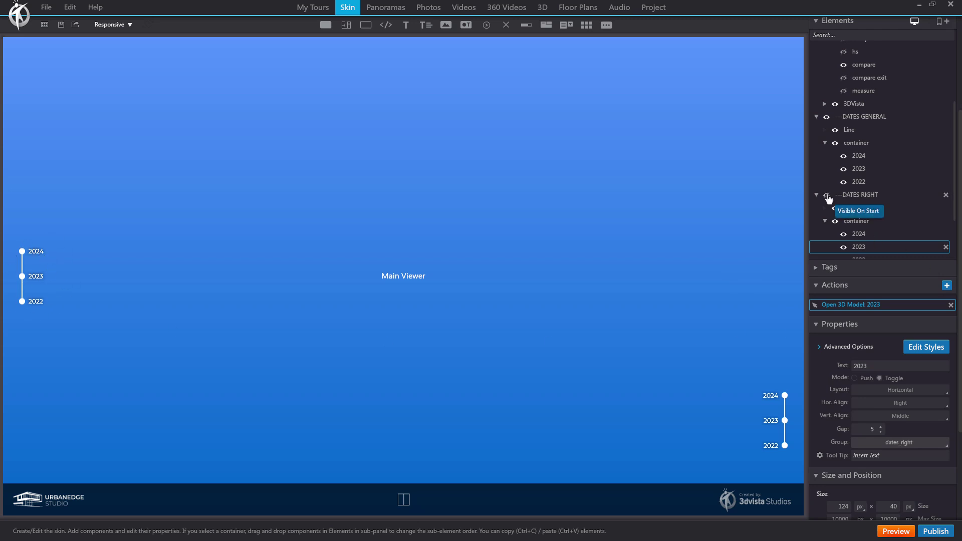
{"action": "scroll", "coordinate": [828, 231], "scroll_direction": "down", "scroll_amount": 1}
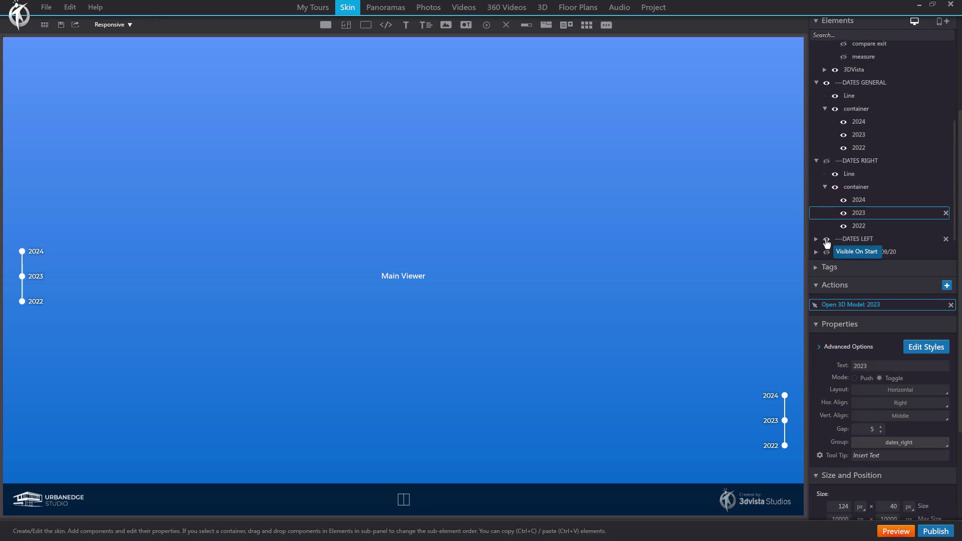
{"action": "left_click", "coordinate": [827, 243]}
Step: Preview the tour in the browser, enter split view, and load 2022 on the right and 2024 on the left
{"action": "left_click", "coordinate": [895, 532]}
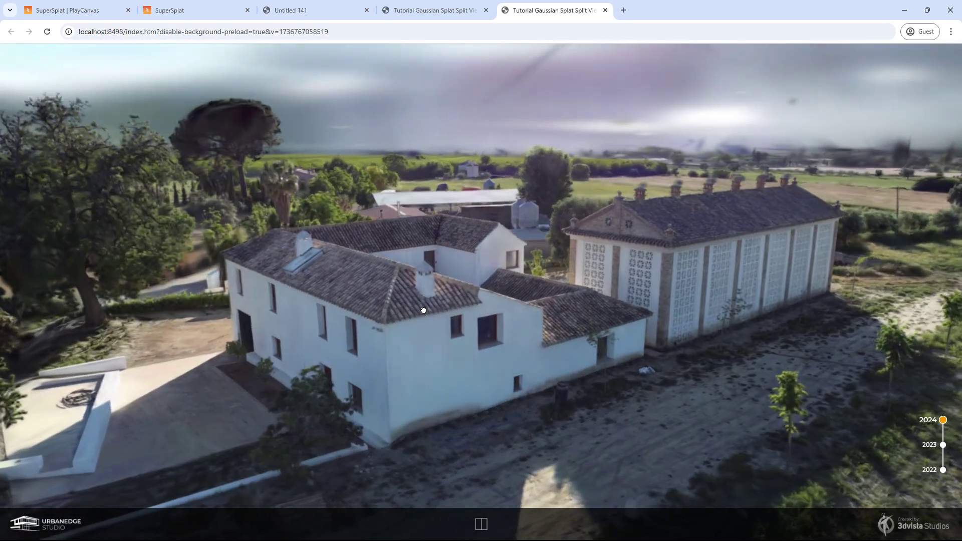
{"action": "left_click", "coordinate": [481, 524]}
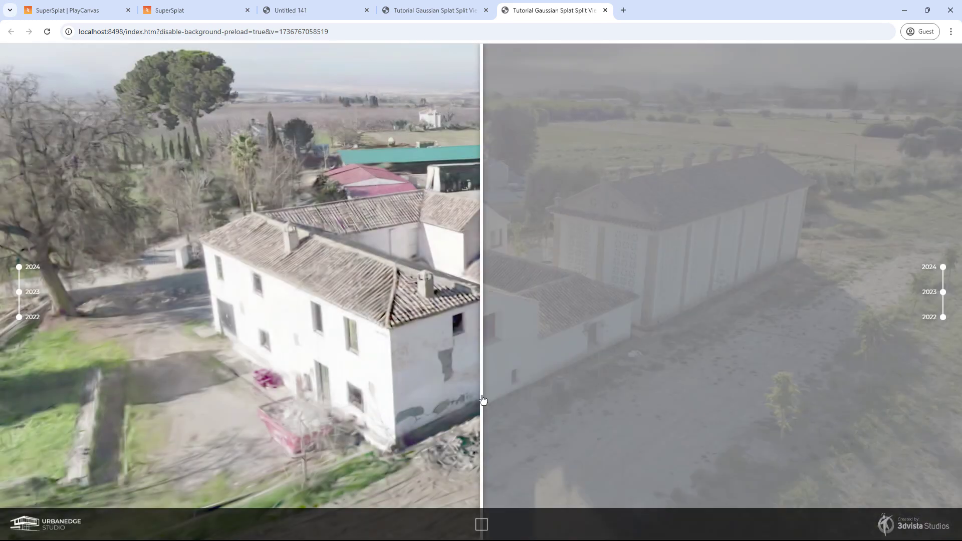
{"action": "left_click_drag", "start_coordinate": [481, 394], "coordinate": [414, 391]}
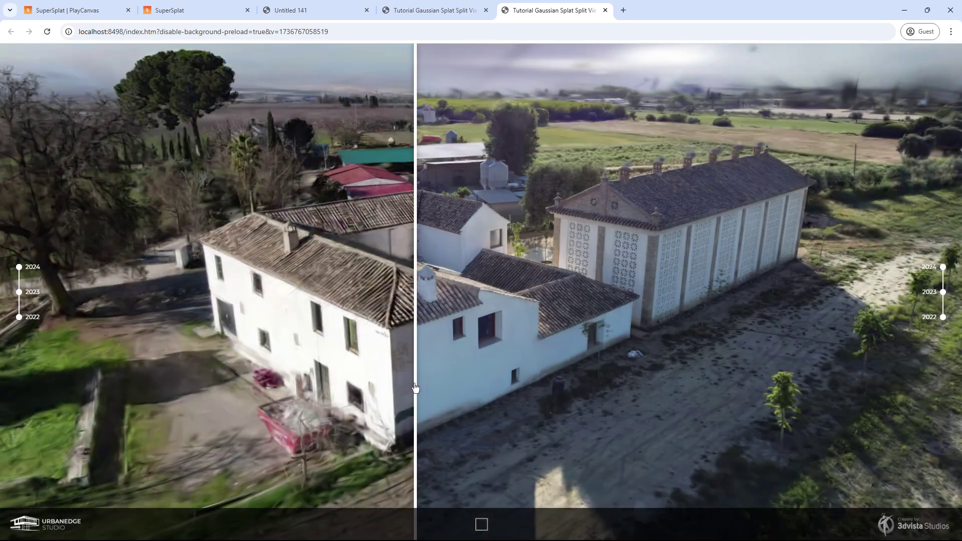
{"action": "left_click", "coordinate": [931, 321]}
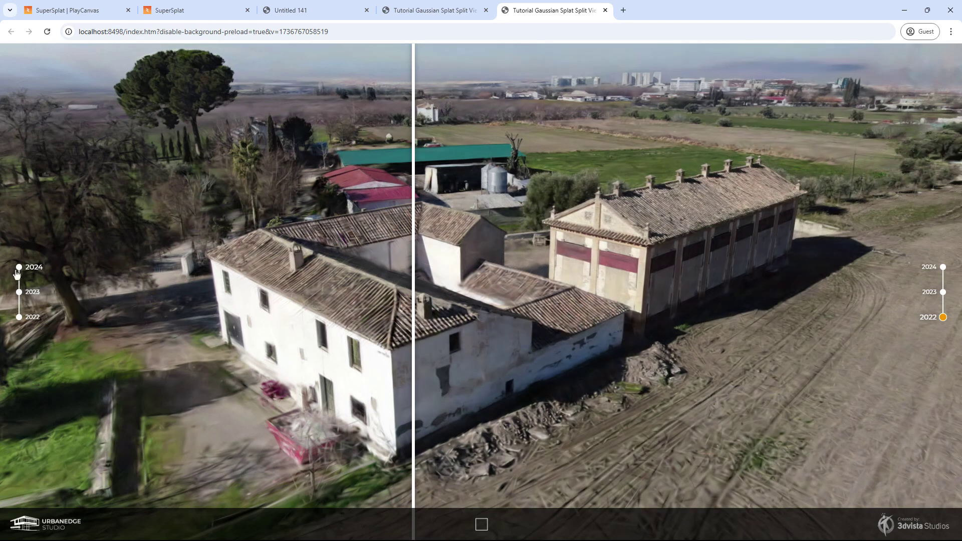
{"action": "left_click", "coordinate": [19, 268]}
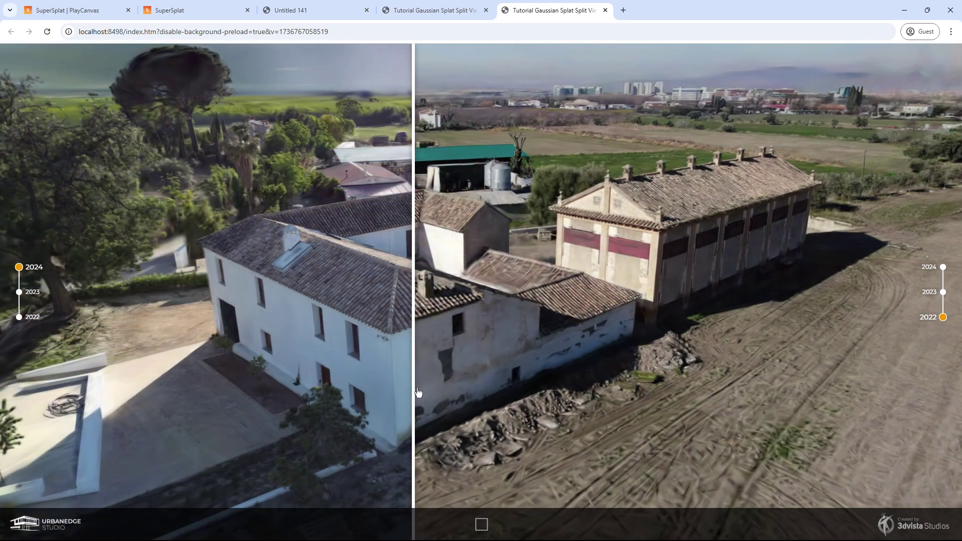